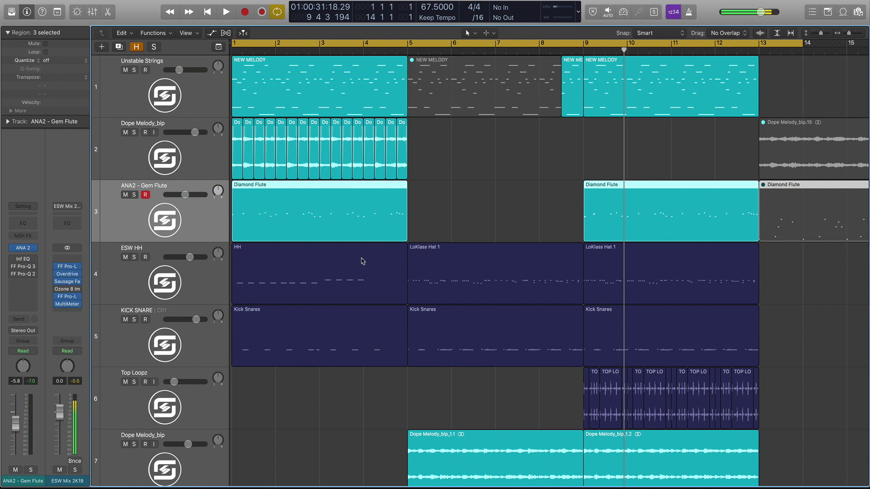
# Play the beat from bar 1 with no EQ on any track
pyautogui.scroll(-2, 362, 262)
pyautogui.scroll(2, 453, 249)
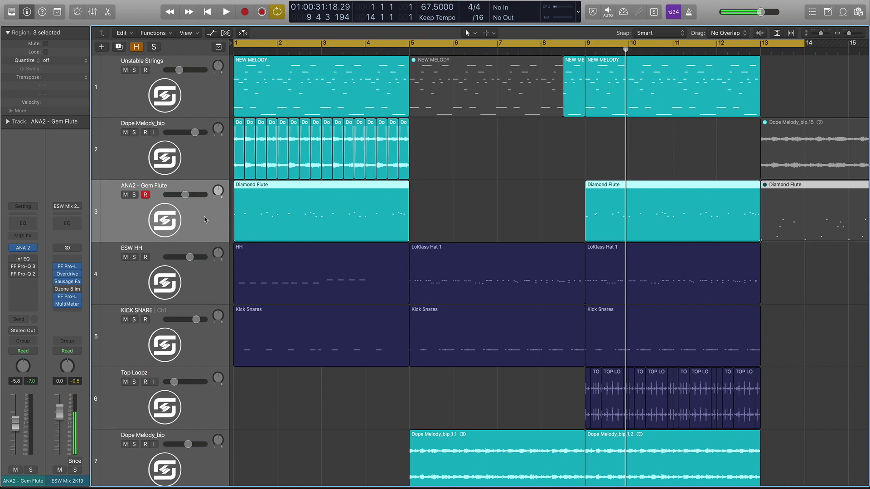
pyautogui.press('Return')
pyautogui.press('space')
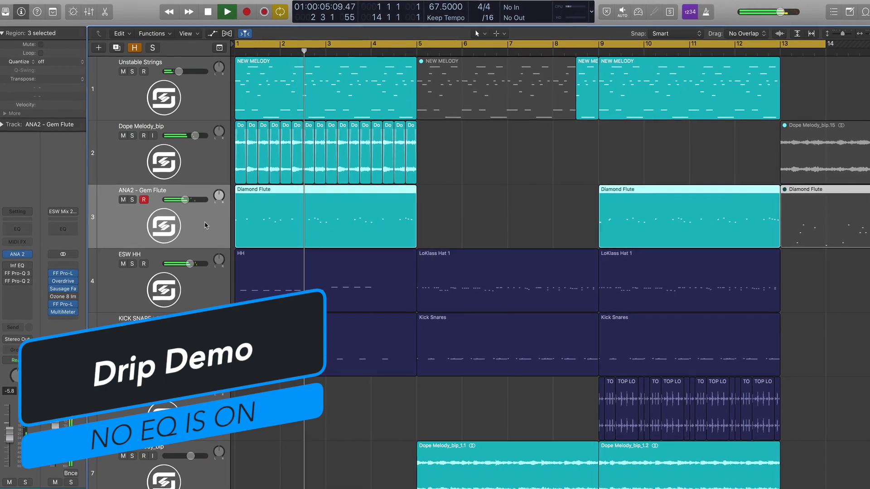
pyautogui.scroll(-2, 205, 226)
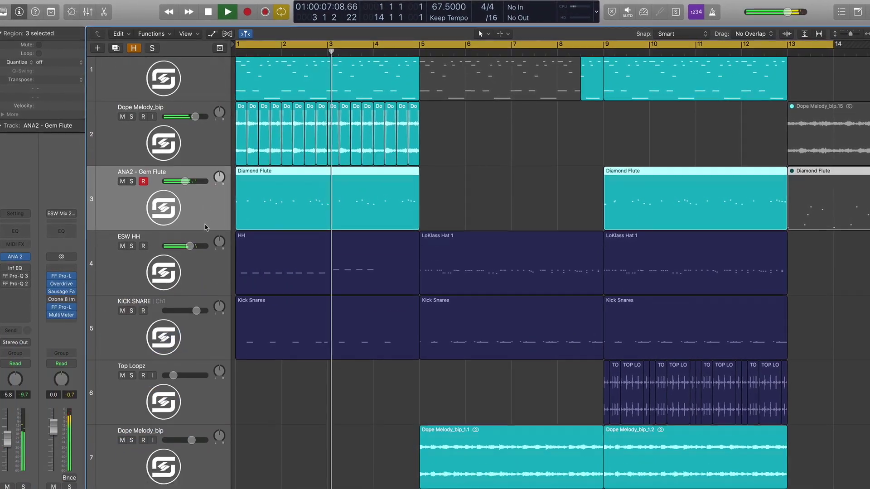
pyautogui.scroll(-8, 205, 226)
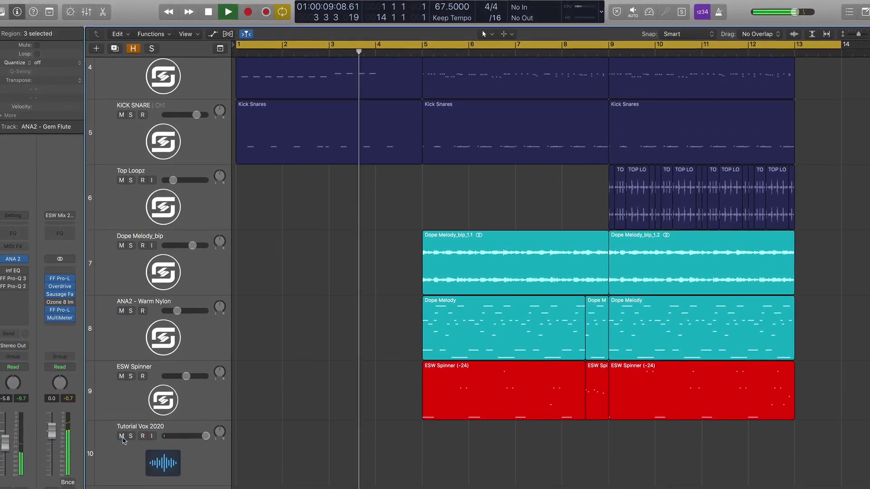
pyautogui.scroll(8, 262, 395)
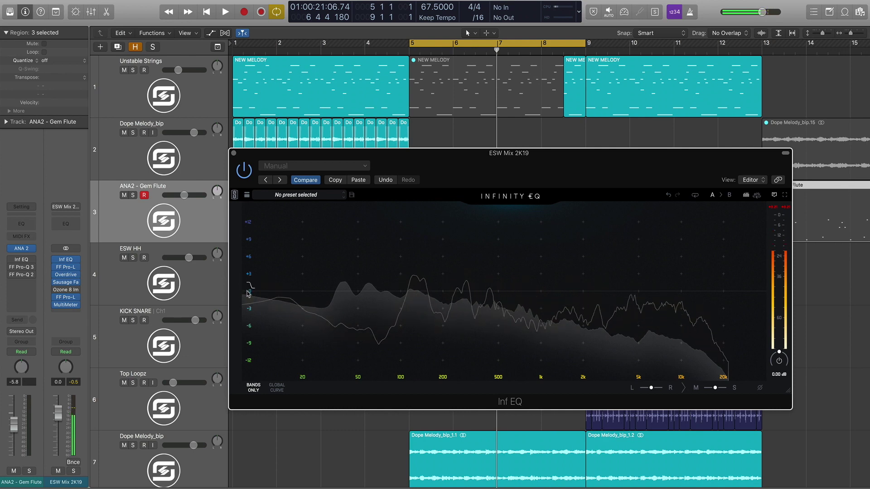
# Add a low-cut near 95 Hz on ESW Mix 2K19, tune its slope and mid/side balance, then audition it
pyautogui.moveTo(248, 292); pyautogui.dragTo(398, 289)
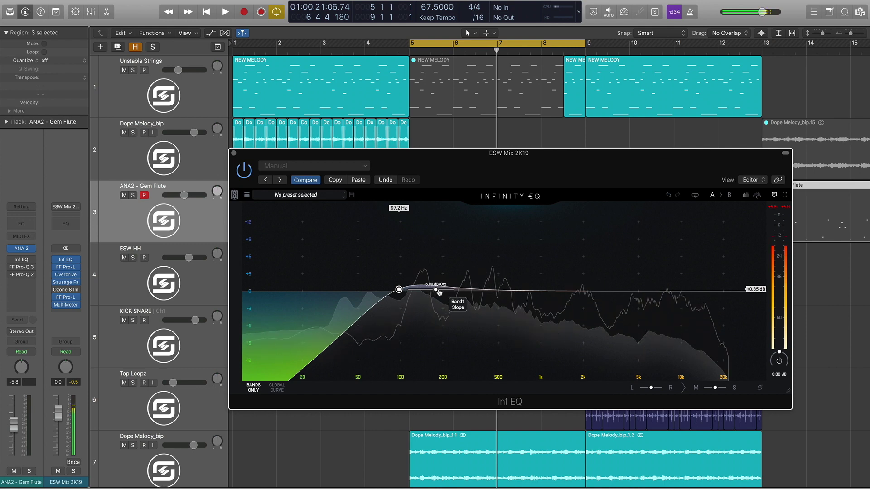
pyautogui.moveTo(437, 290); pyautogui.dragTo(409, 289)
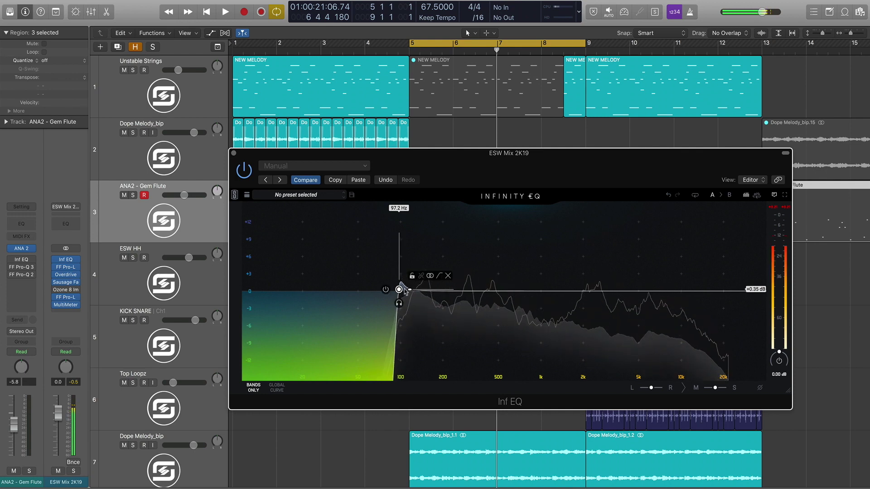
pyautogui.moveTo(402, 286); pyautogui.dragTo(400, 289)
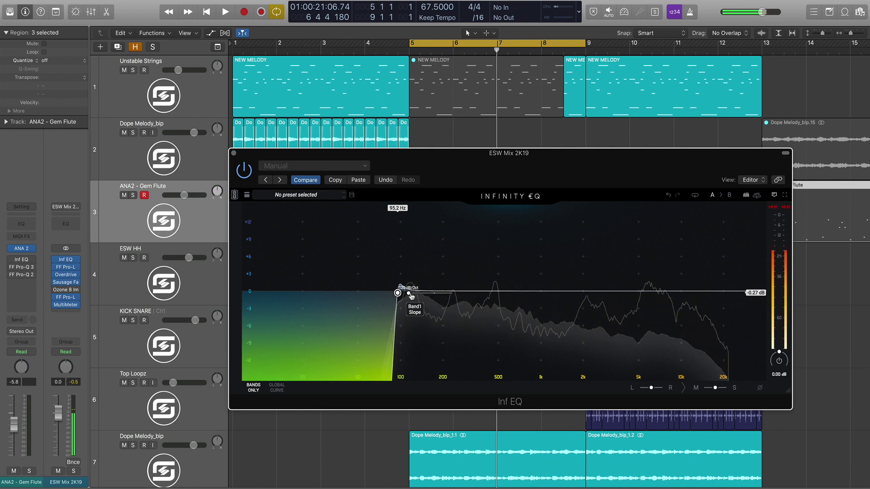
pyautogui.moveTo(412, 297); pyautogui.dragTo(426, 293)
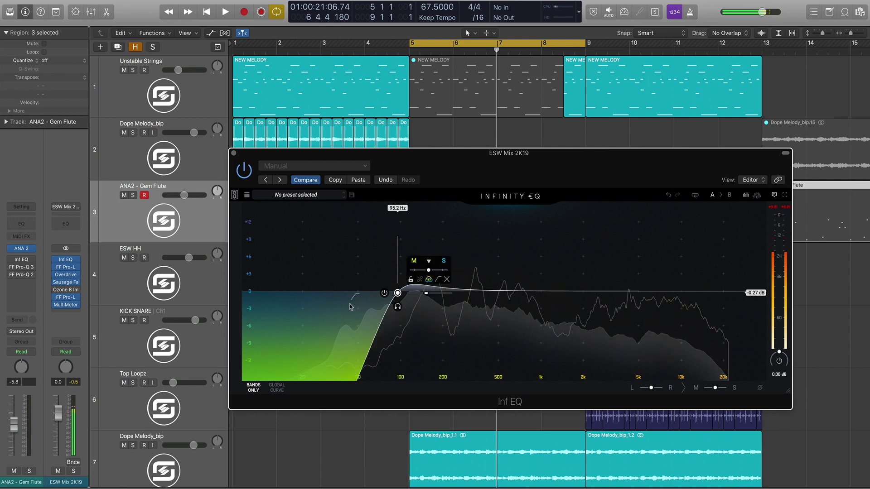
pyautogui.moveTo(432, 271); pyautogui.dragTo(436, 270)
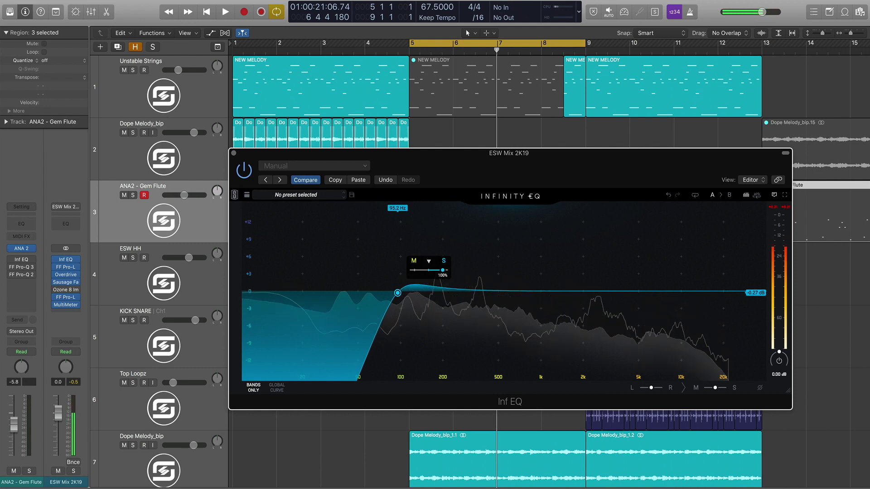
pyautogui.moveTo(442, 270)
pyautogui.mouseDown()
pyautogui.moveTo(428, 270)
pyautogui.moveTo(441, 270)
pyautogui.mouseUp()
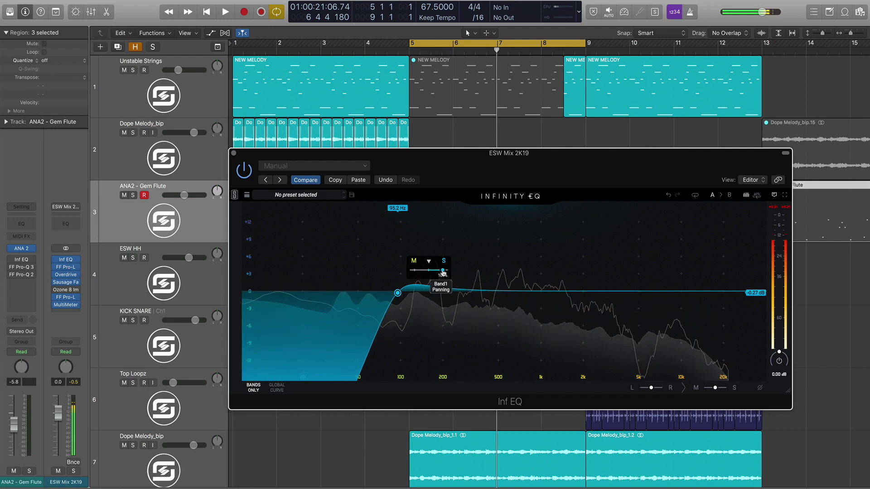
pyautogui.press('space')
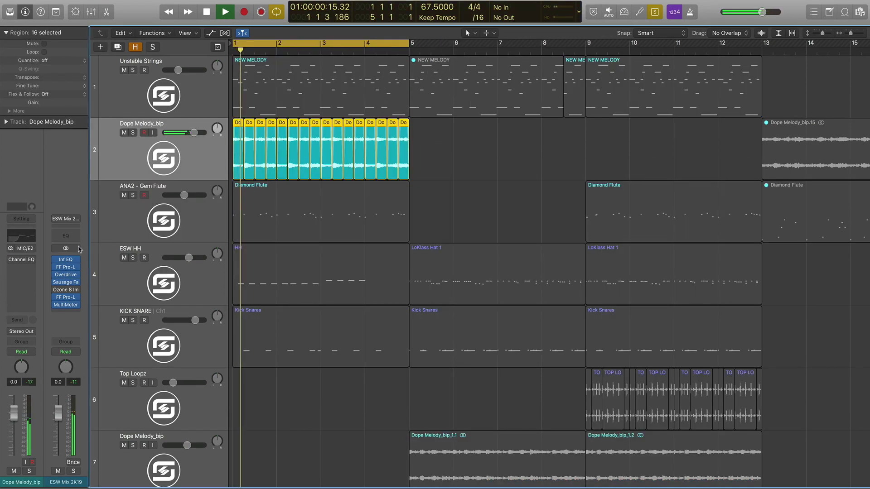
# Insert a stereo Infinity EQ on Dope Melody_bip and delete the stray band
pyautogui.click(27, 268)
pyautogui.moveTo(30, 284)
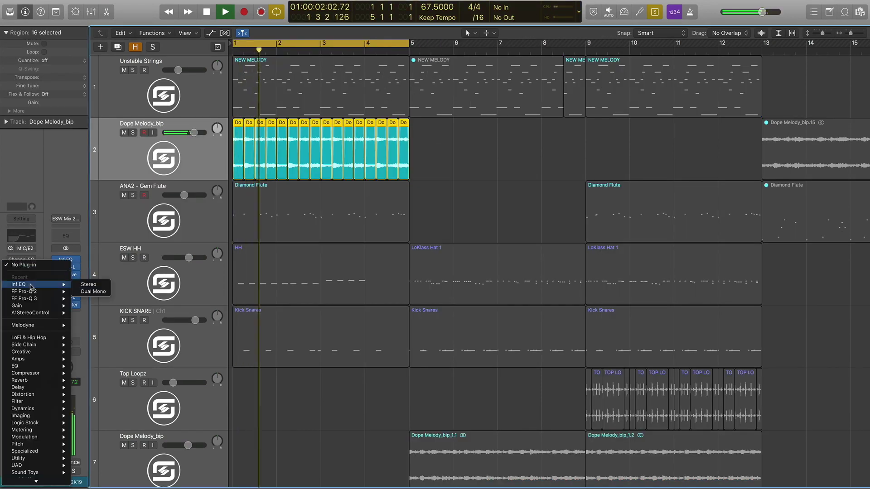
pyautogui.click(89, 285)
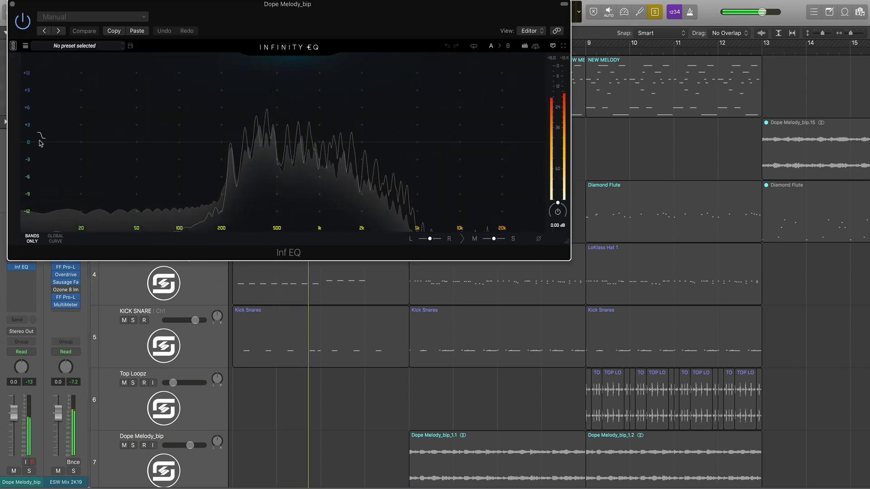
pyautogui.click(42, 141)
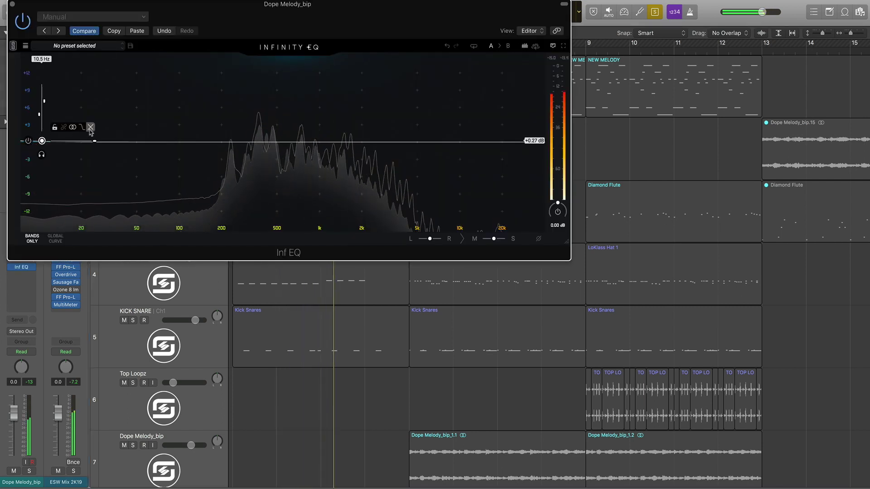
pyautogui.click(90, 127)
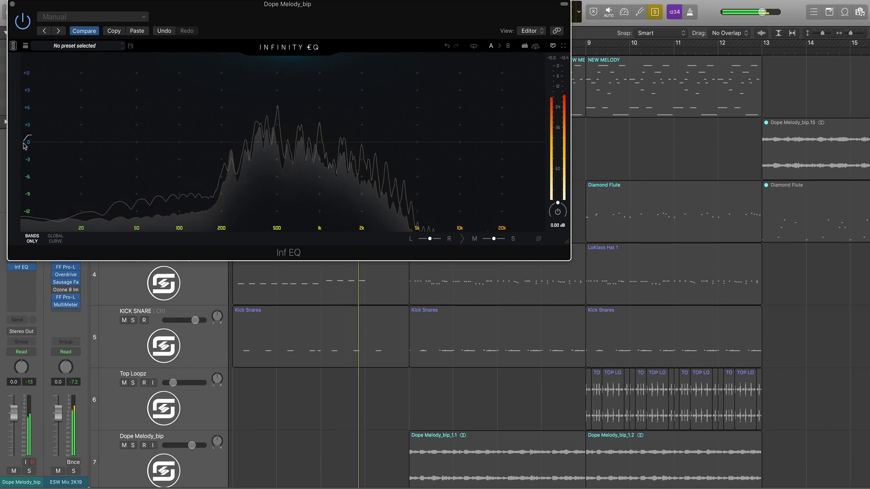
# Low-cut the melody near 324 Hz, add a +2.51 dB shelf at 18.4 kHz, and close the EQ
pyautogui.moveTo(24, 143); pyautogui.dragTo(293, 119)
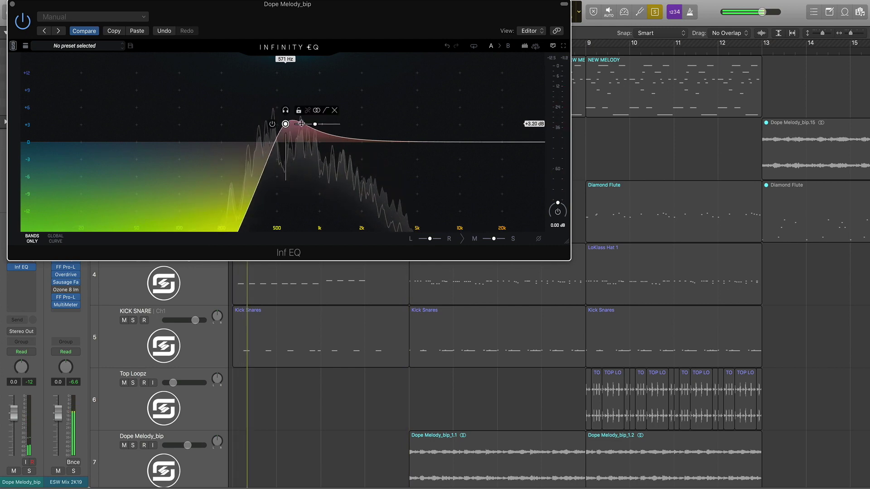
pyautogui.moveTo(255, 131); pyautogui.dragTo(250, 133)
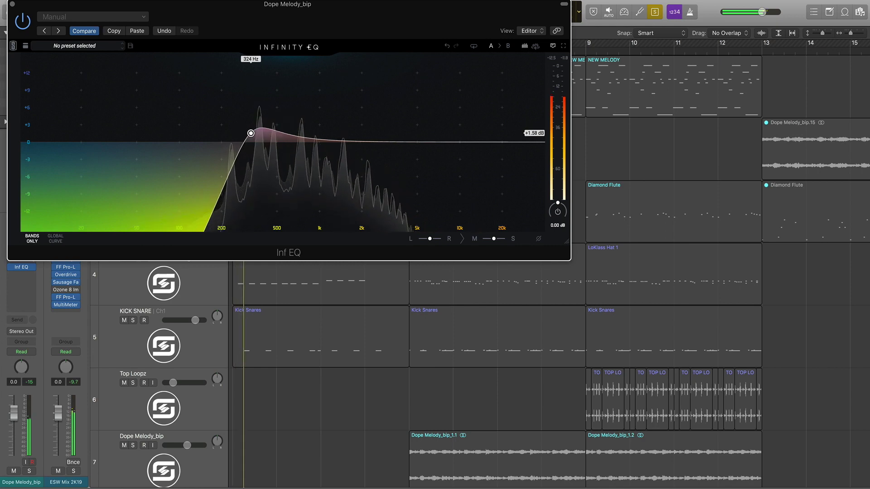
pyautogui.moveTo(467, 142); pyautogui.dragTo(497, 127)
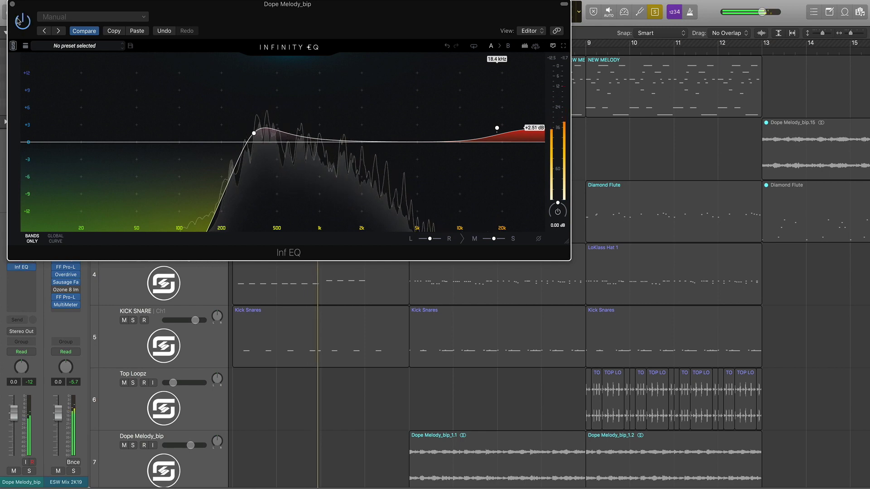
pyautogui.click(12, 4)
pyautogui.click(201, 209)
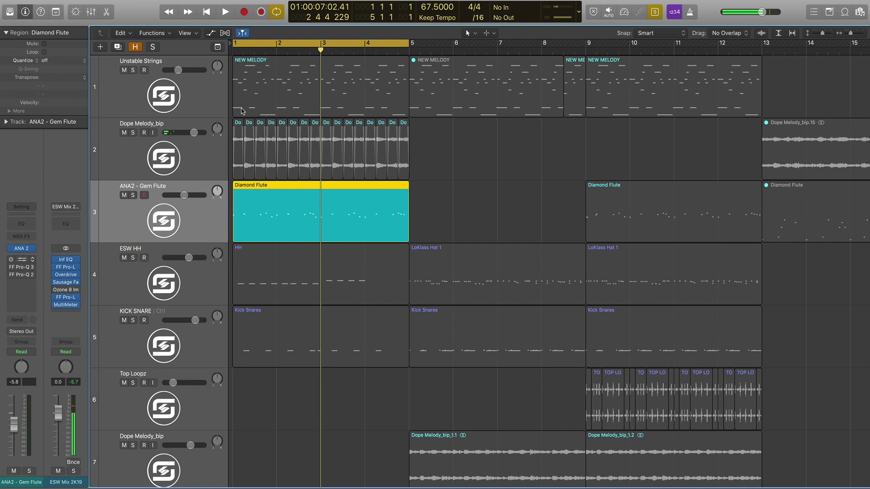
# Replace the Gem Flute's existing Infinity EQ with a fresh stereo instance, centred on screen
pyautogui.press('v')
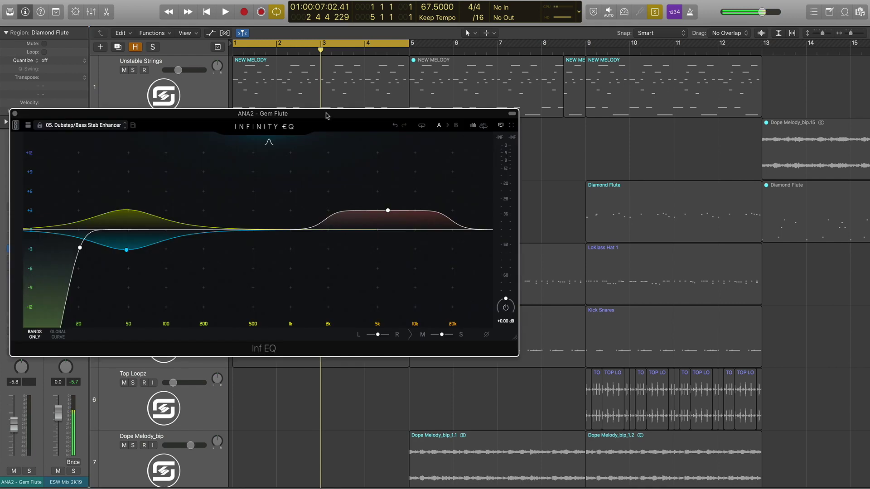
pyautogui.click(15, 113)
pyautogui.click(32, 261)
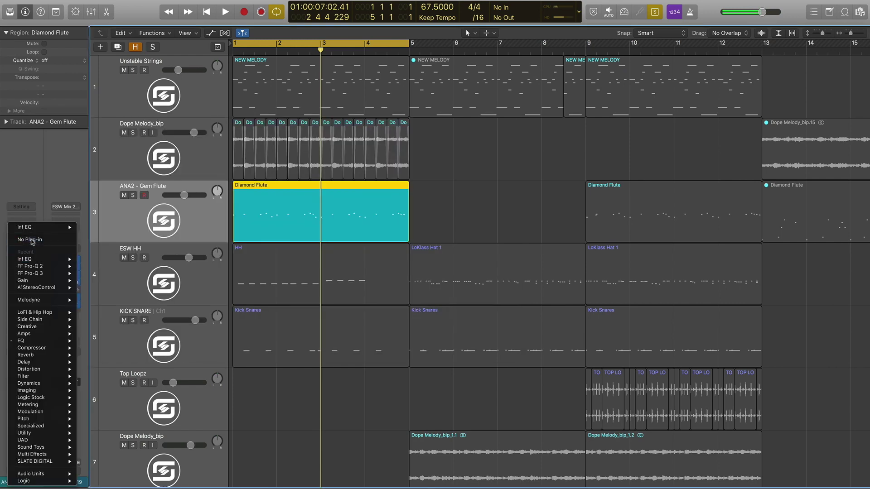
pyautogui.click(31, 240)
pyautogui.click(32, 265)
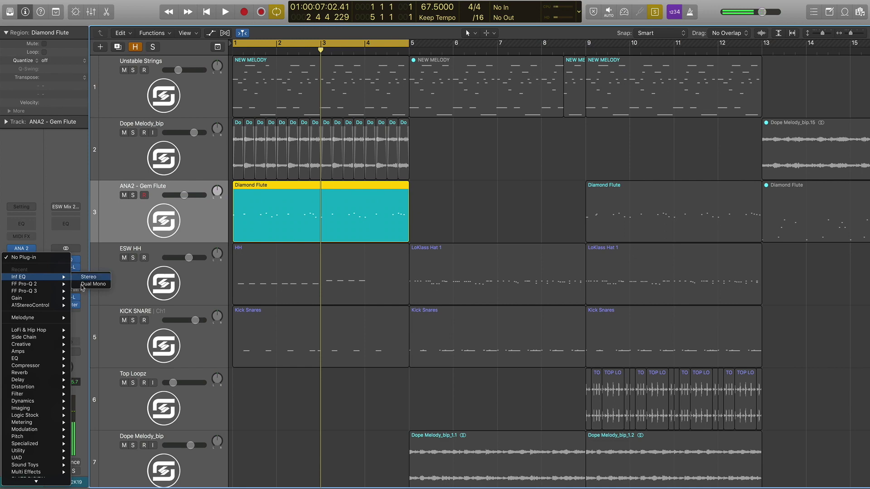
pyautogui.click(343, 200)
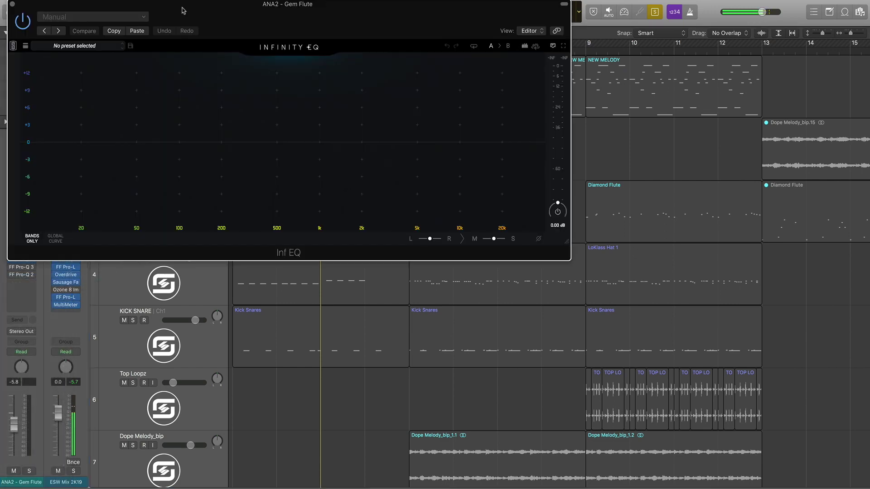
pyautogui.moveTo(183, 10); pyautogui.dragTo(408, 113)
# Add a low cut near 185 Hz and a high-shelf boost from about 13.5 kHz, shifted partly toward the sides
pyautogui.press('space')
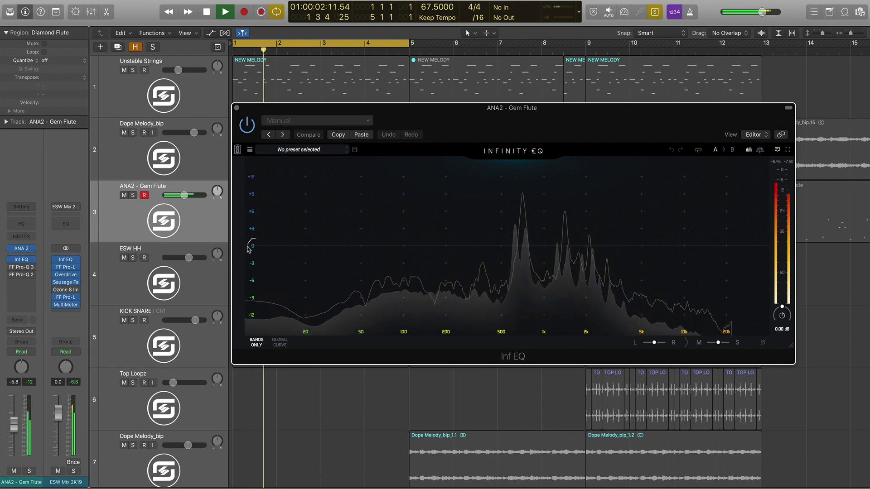
pyautogui.click(251, 246)
pyautogui.moveTo(264, 249); pyautogui.dragTo(447, 249)
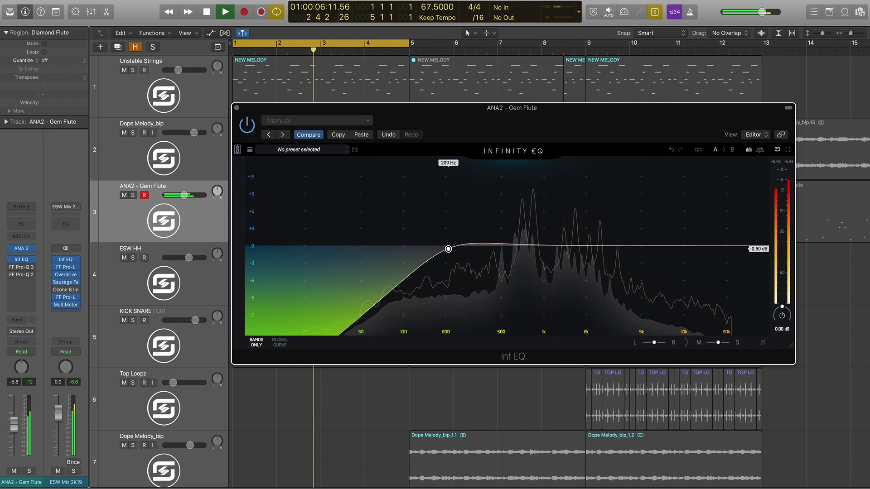
pyautogui.press('space')
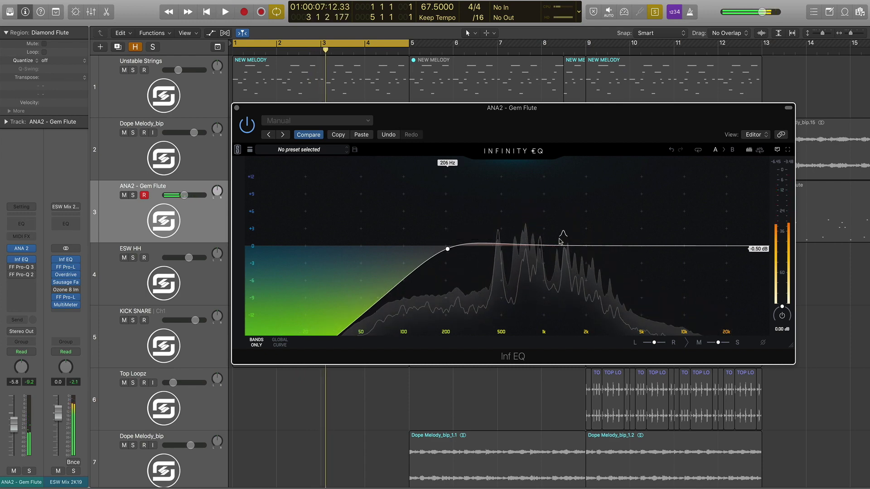
pyautogui.doubleClick(706, 246)
pyautogui.moveTo(705, 246); pyautogui.dragTo(732, 216)
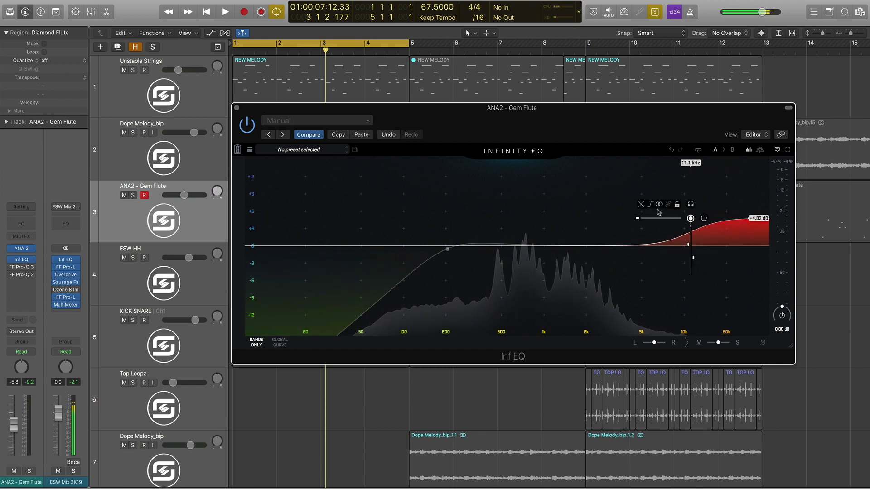
pyautogui.moveTo(660, 195); pyautogui.dragTo(663, 195)
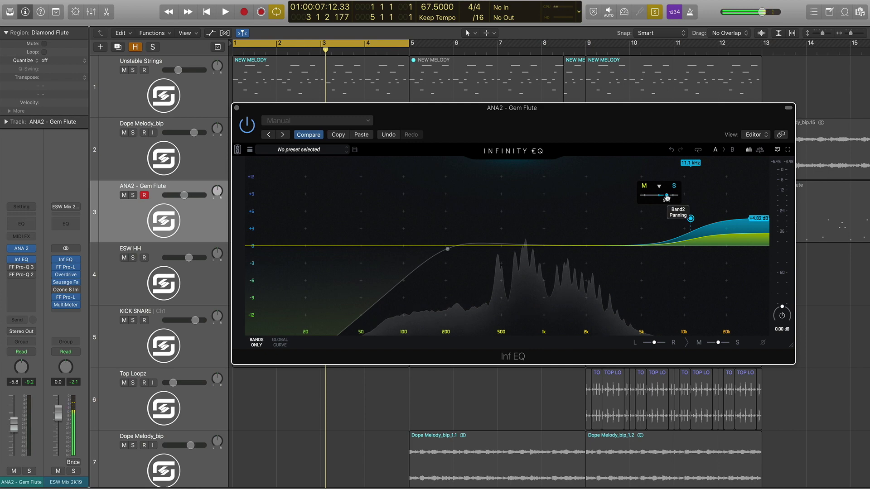
# Solo the high-shelf band on and off during playback to compare it
pyautogui.moveTo(691, 222)
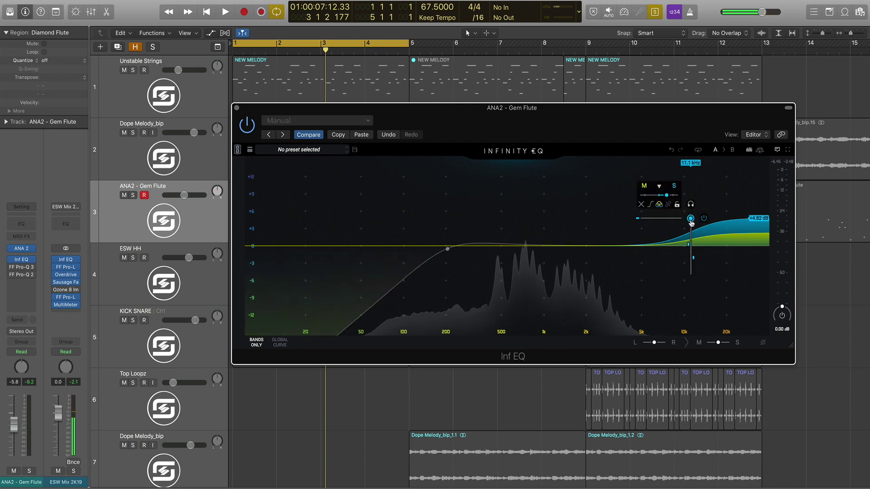
pyautogui.press('space')
pyautogui.click(690, 204)
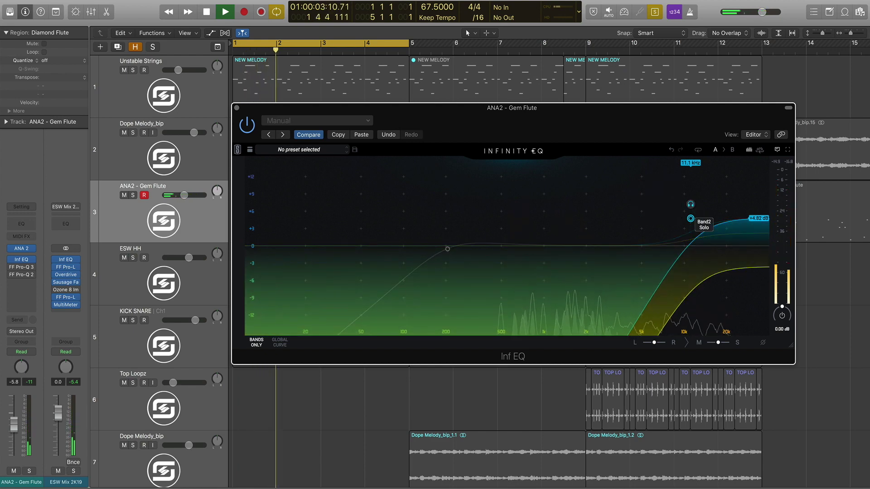
pyautogui.click(690, 205)
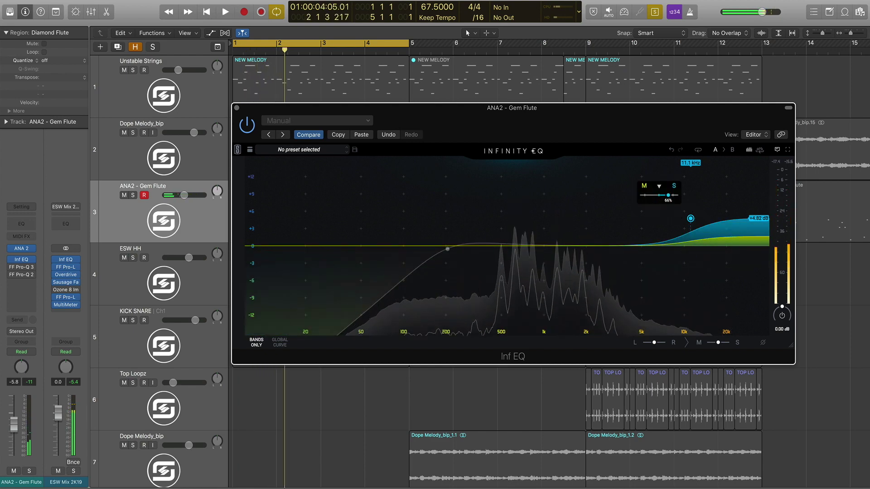
pyautogui.click(691, 204)
pyautogui.press('space')
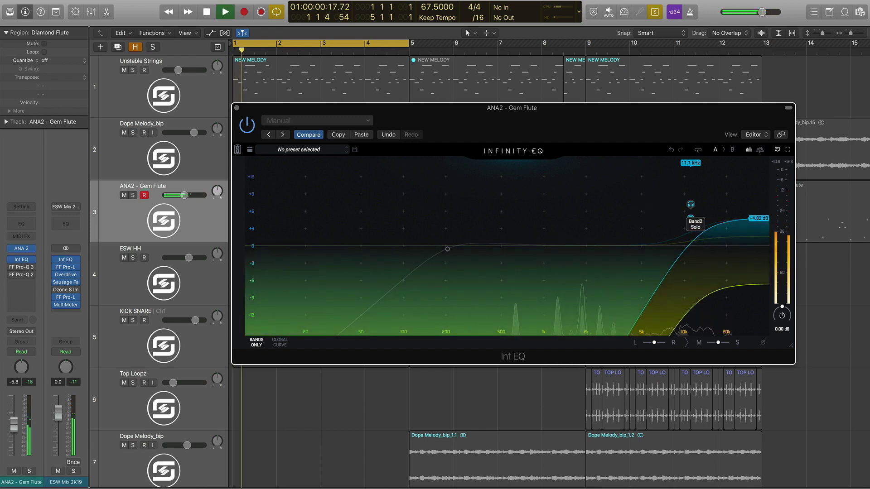
pyautogui.click(690, 205)
# Move the high shelf down to 6.85 kHz and solo-check it once more
pyautogui.moveTo(689, 233); pyautogui.dragTo(661, 232)
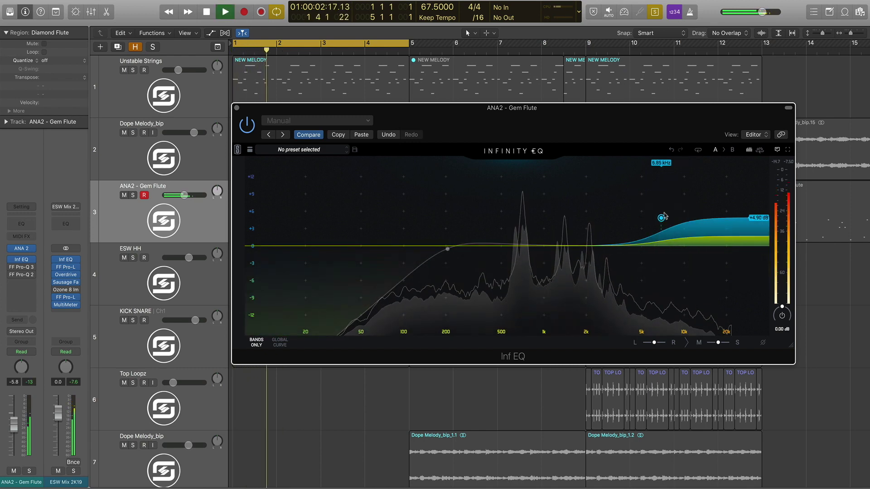
pyautogui.click(662, 204)
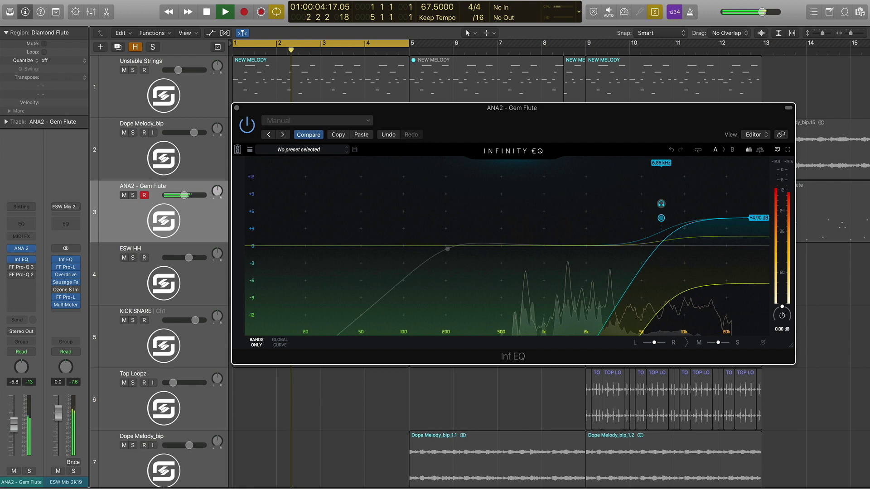
pyautogui.click(663, 205)
pyautogui.press('space')
pyautogui.press('space')
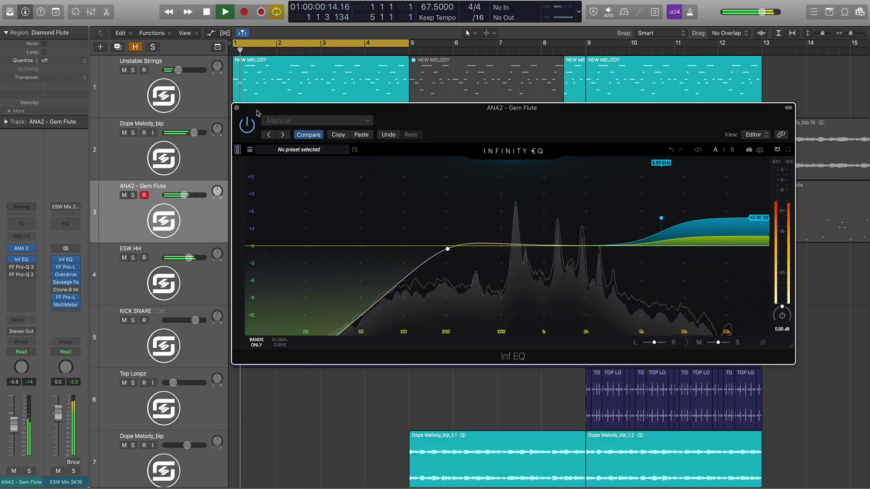
# Close the Gem Flute EQ, turn off looping, and select the ESW Spinner track and its regions
pyautogui.press('super+w')
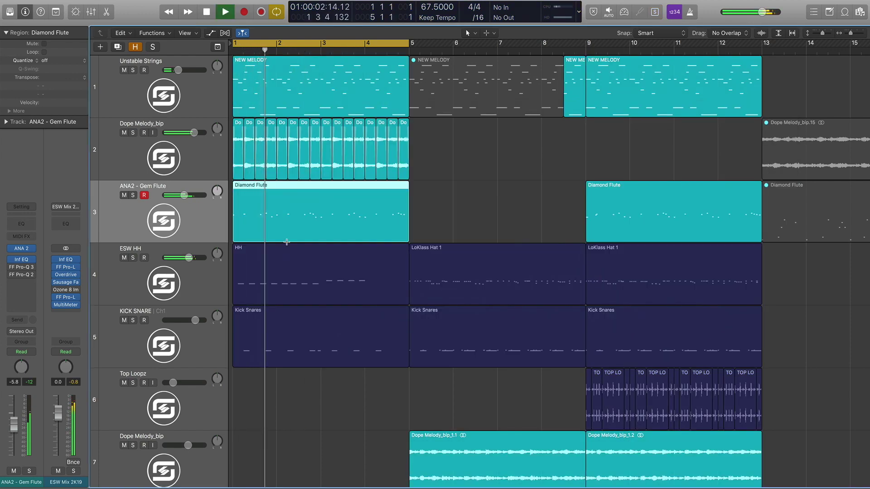
pyautogui.scroll(-2, 286, 244)
pyautogui.scroll(-10, 285, 241)
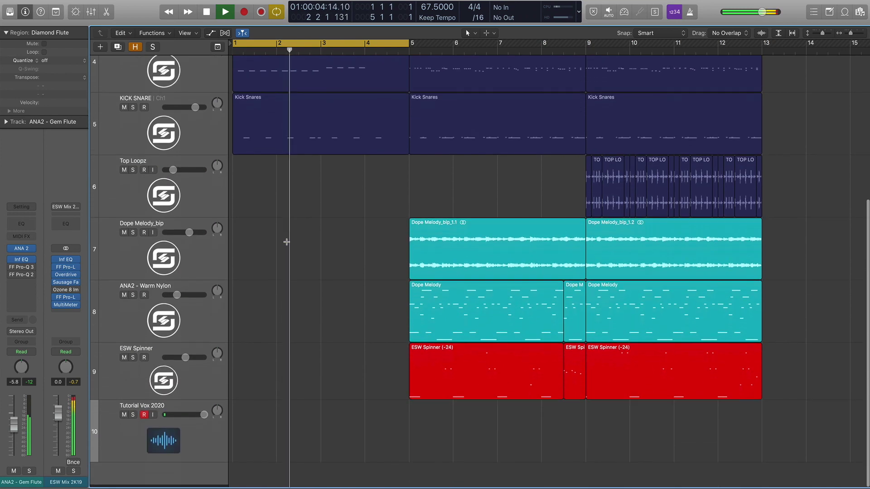
pyautogui.click(191, 384)
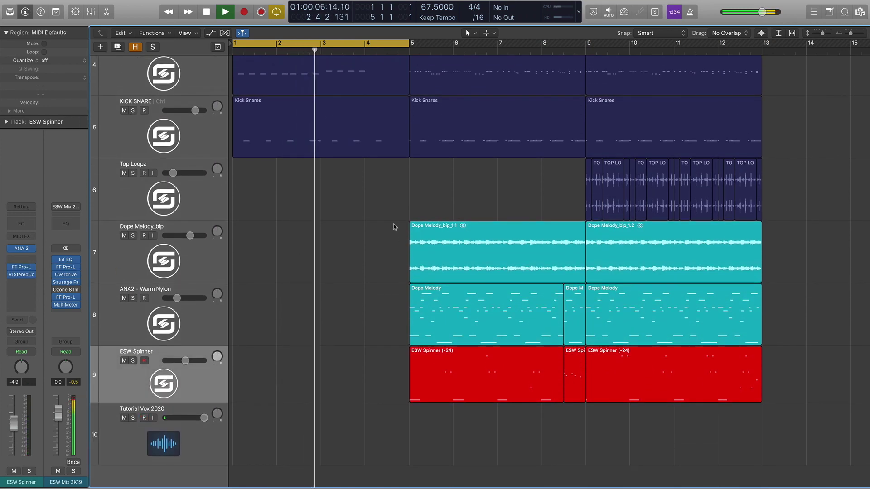
pyautogui.click(390, 43)
pyautogui.scroll(10, 197, 227)
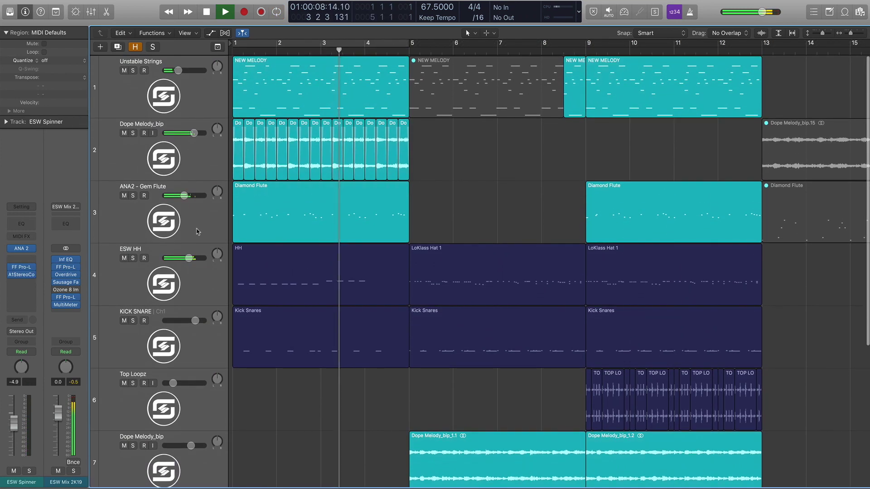
pyautogui.click(196, 229)
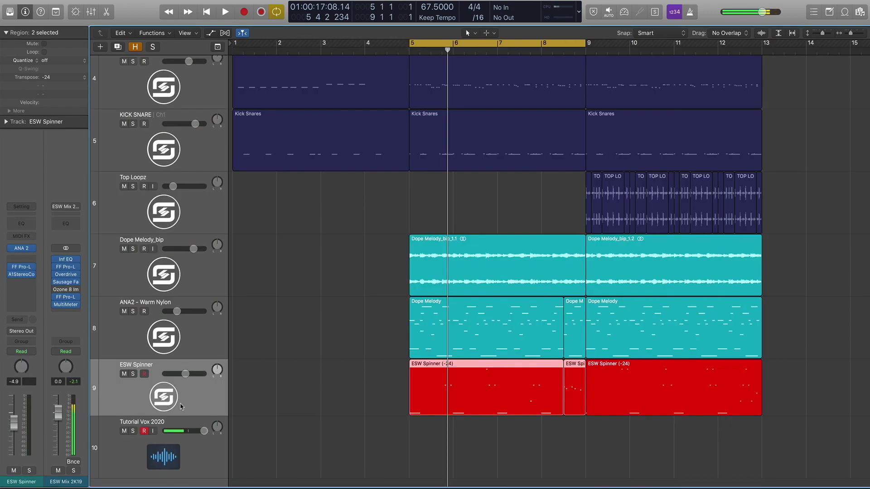
# Solo the selected ESW Spinner regions and play them from bar 5
pyautogui.hotkey('ctrl', 's')
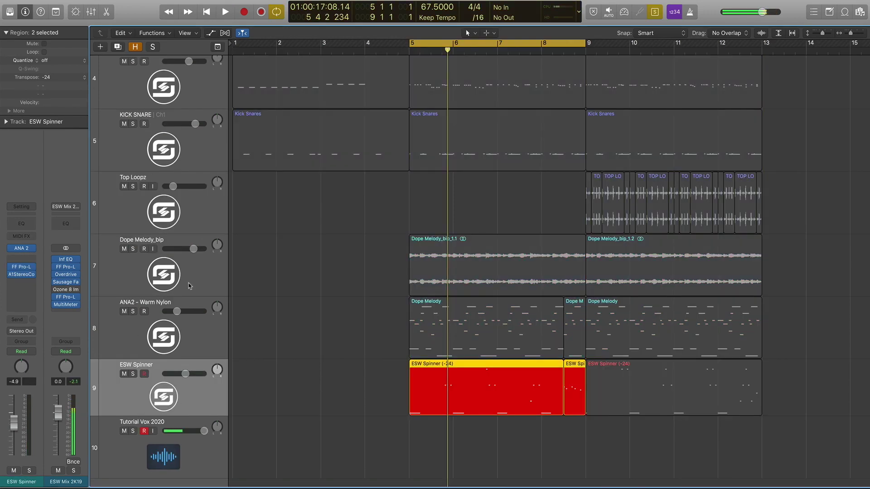
pyautogui.click(28, 250)
pyautogui.click(299, 317)
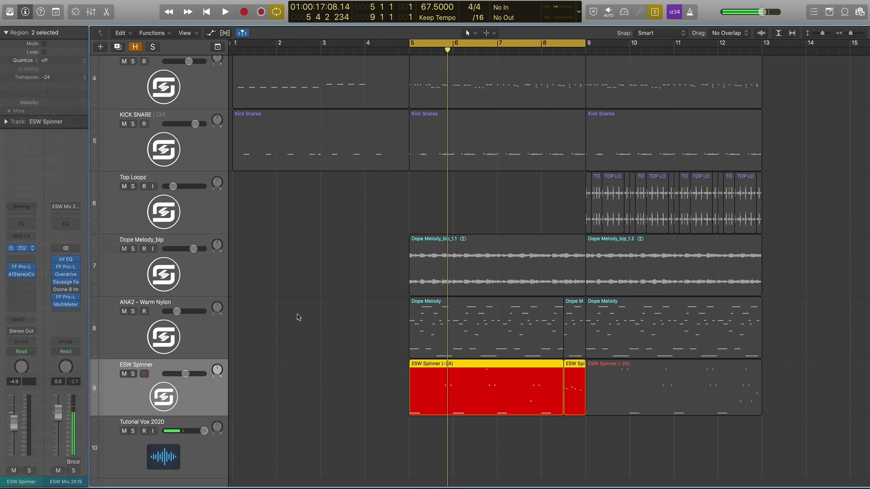
pyautogui.press('space')
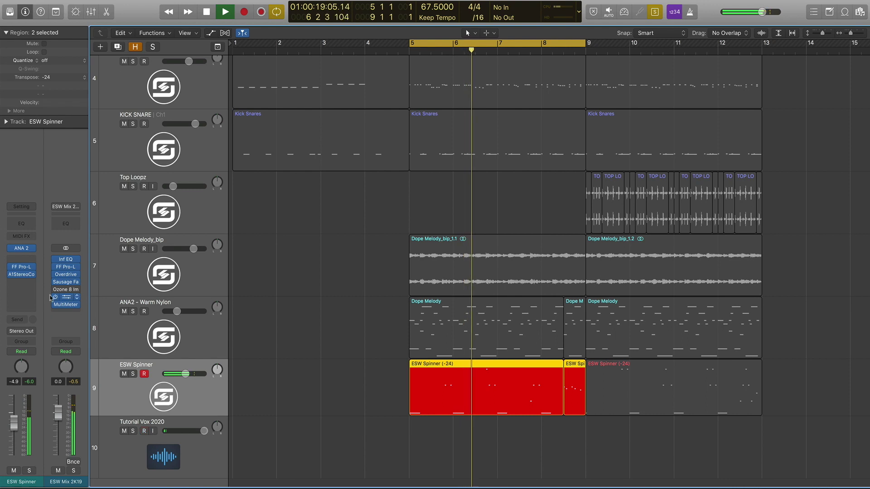
pyautogui.press('space')
# Insert Inf EQ on the ESW Spinner channel, reposition its window, and start playback
pyautogui.click(28, 260)
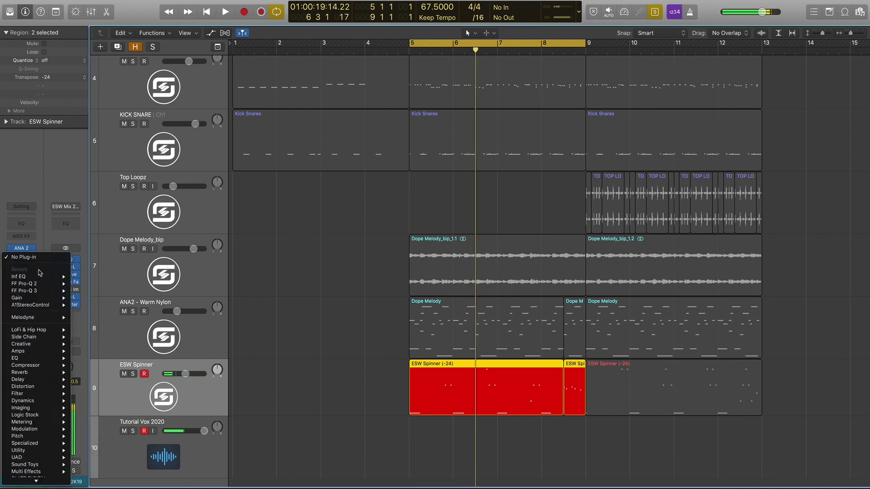
pyautogui.click(82, 277)
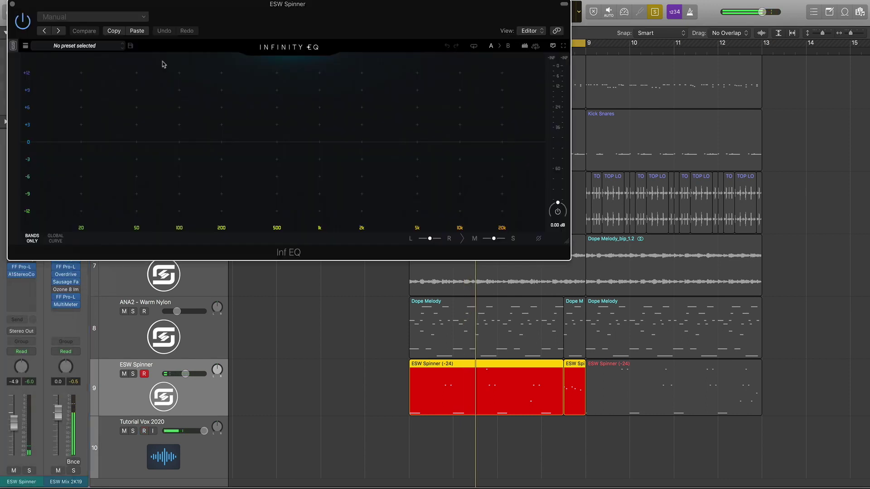
pyautogui.moveTo(219, 25); pyautogui.dragTo(366, 66)
pyautogui.press('space')
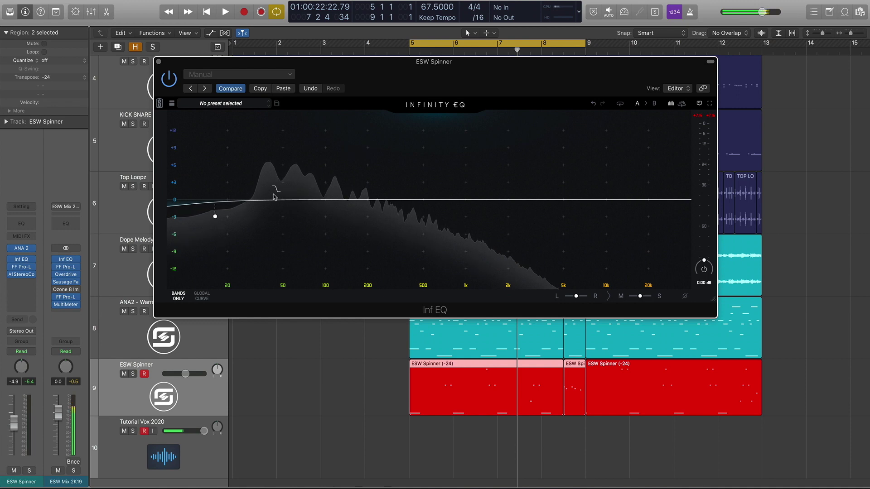
# Create a narrow bell boost of about +6 dB around 116 Hz and audition it
pyautogui.moveTo(334, 200); pyautogui.dragTo(335, 169)
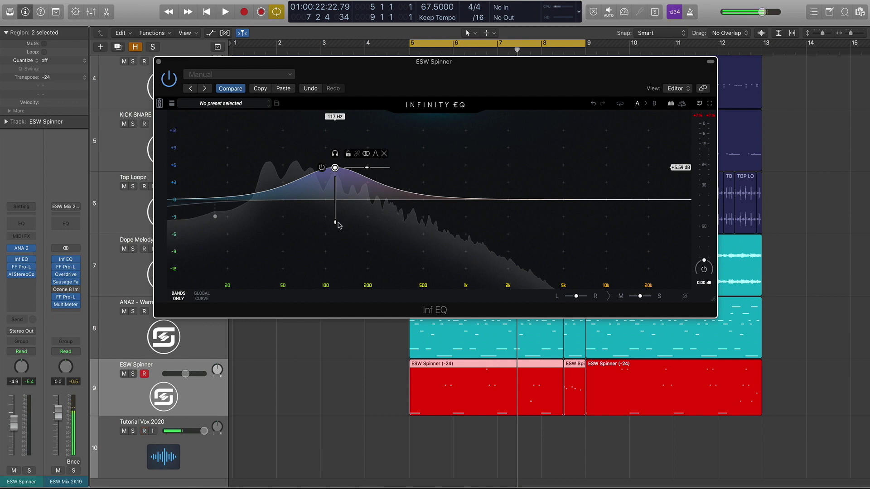
pyautogui.moveTo(335, 219); pyautogui.dragTo(336, 222)
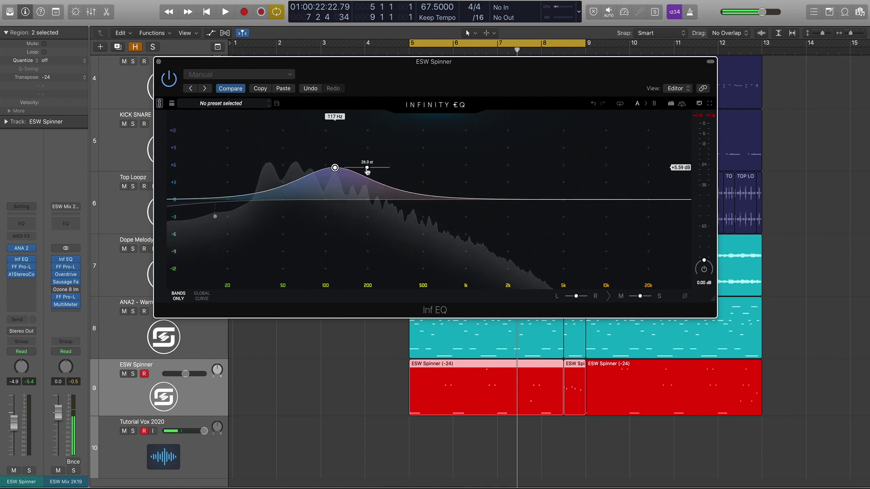
pyautogui.moveTo(367, 168); pyautogui.dragTo(359, 167)
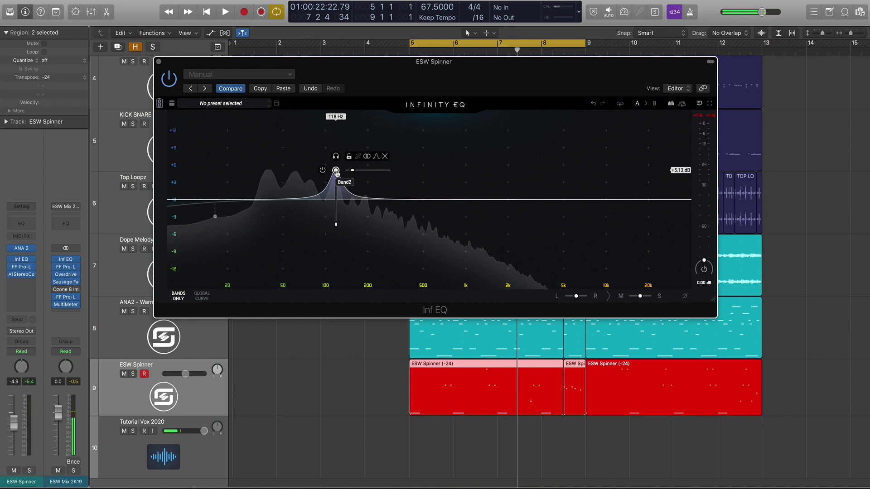
pyautogui.press('space')
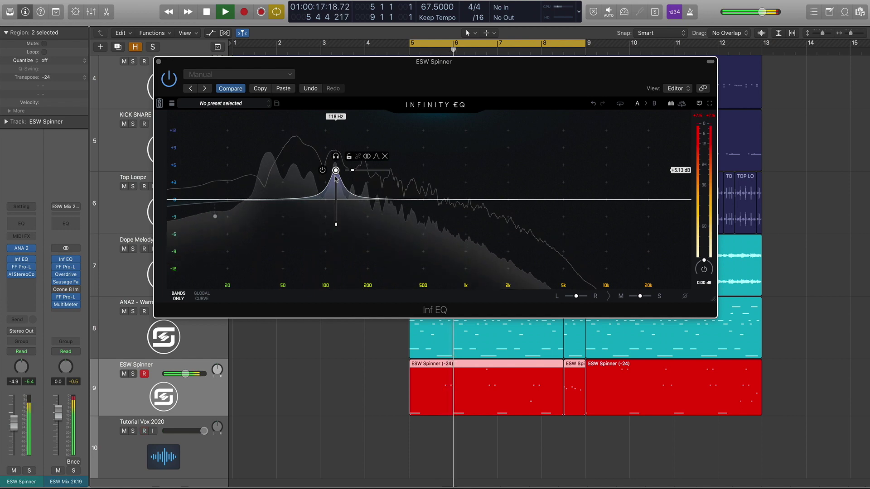
pyautogui.moveTo(335, 177); pyautogui.dragTo(334, 163)
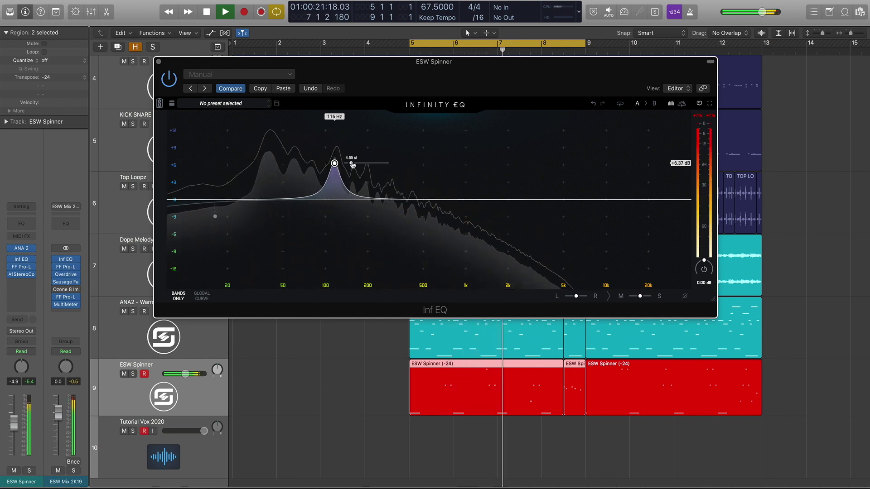
pyautogui.press('space')
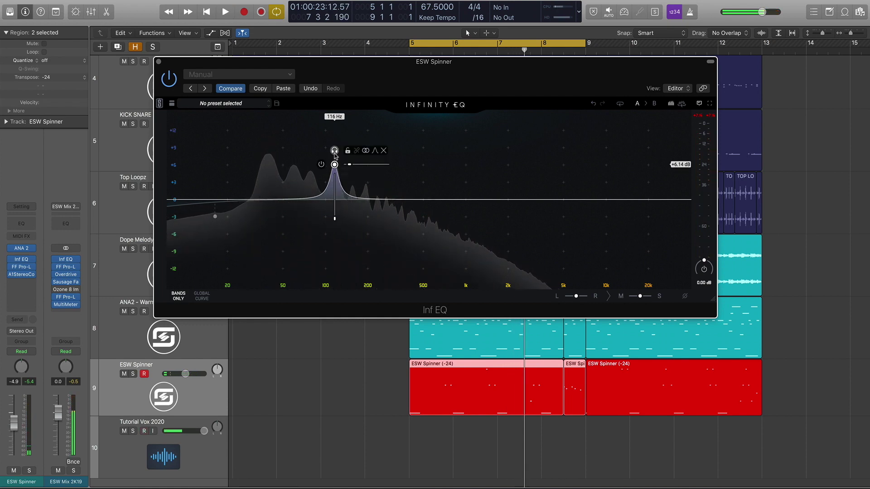
# Solo-audition the 116 Hz band, then lower it to +2.43 dB at 114 Hz
pyautogui.press('space')
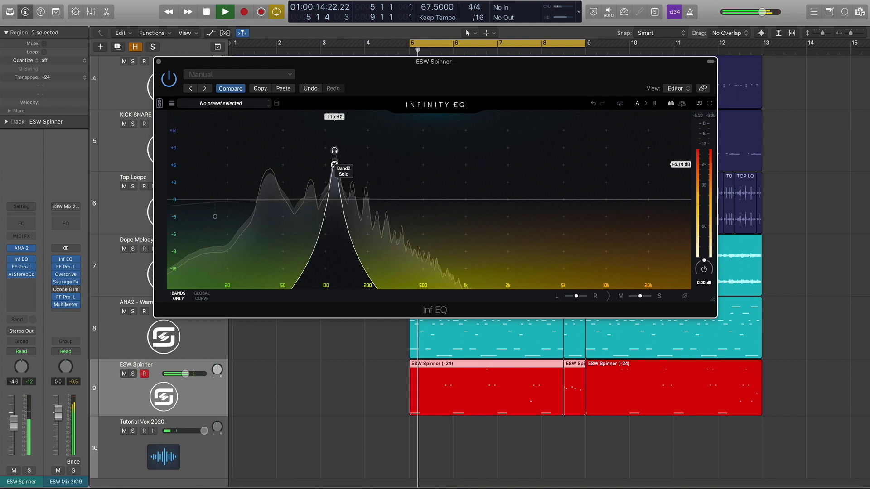
pyautogui.hotkey('ctrl', 's')
pyautogui.click(335, 151)
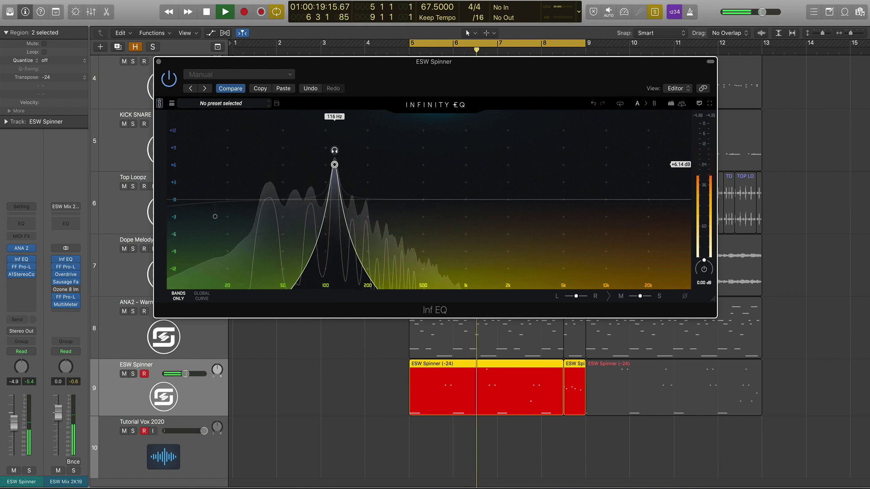
pyautogui.click(334, 150)
pyautogui.press('space')
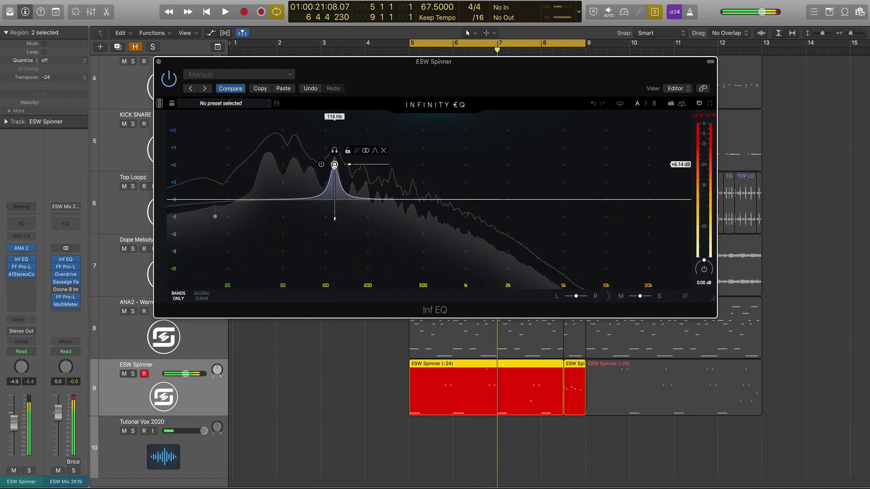
pyautogui.moveTo(334, 164); pyautogui.dragTo(334, 198)
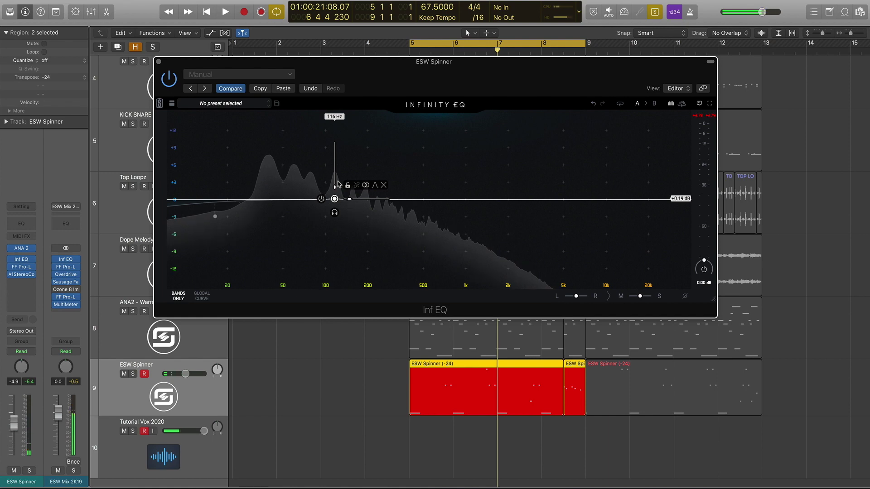
pyautogui.moveTo(334, 198); pyautogui.dragTo(334, 186)
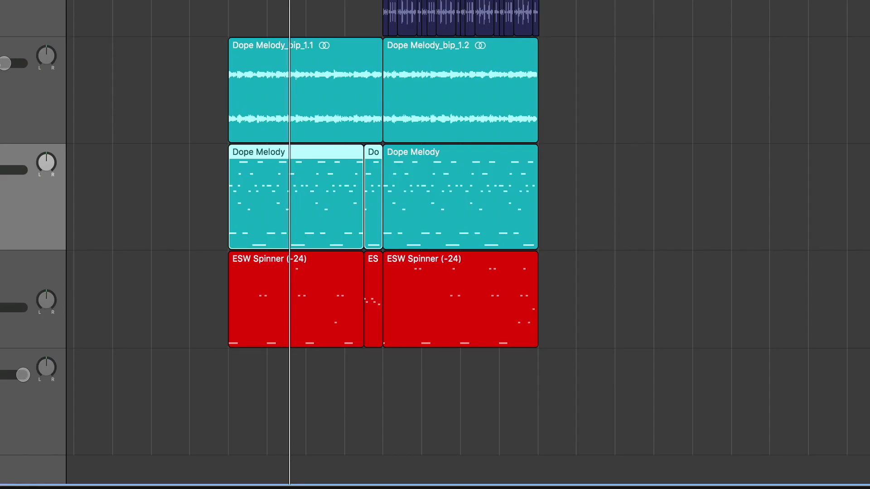
pyautogui.scroll(3, 435, 245)
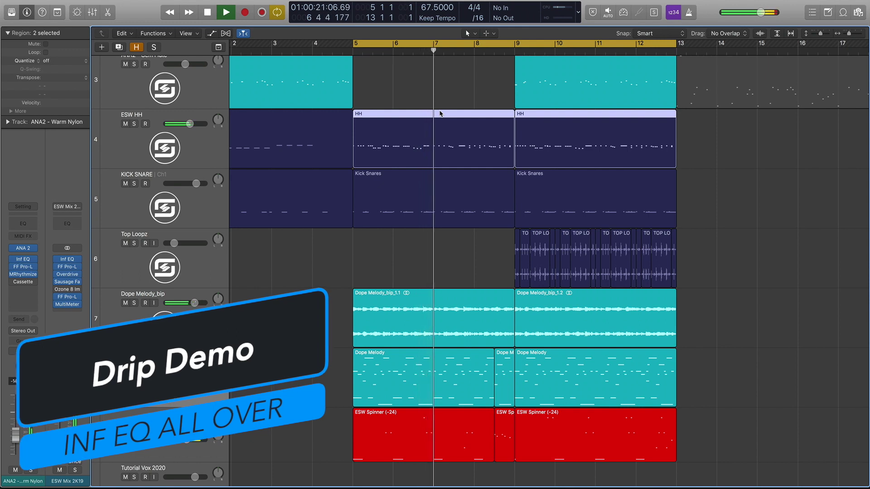
# Select the ESW Spinner, Top Loopz and Dope Melody_bip tracks, then stop playback
pyautogui.click(155, 438)
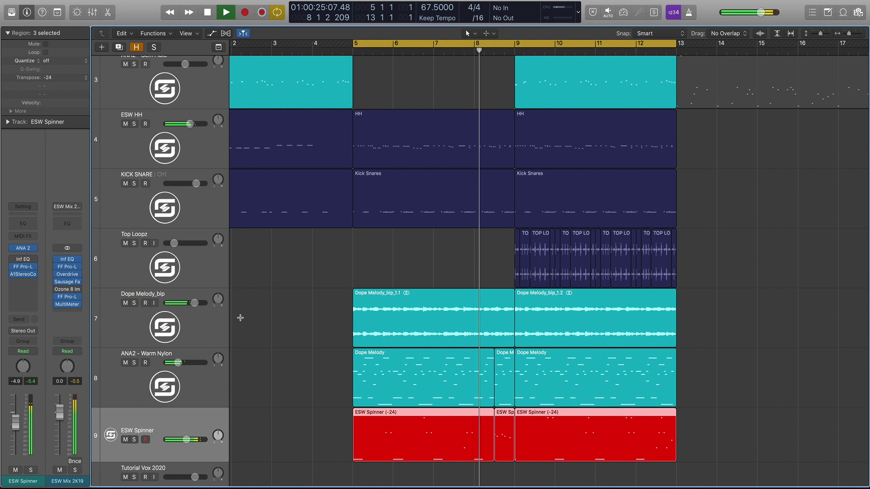
pyautogui.click(191, 259)
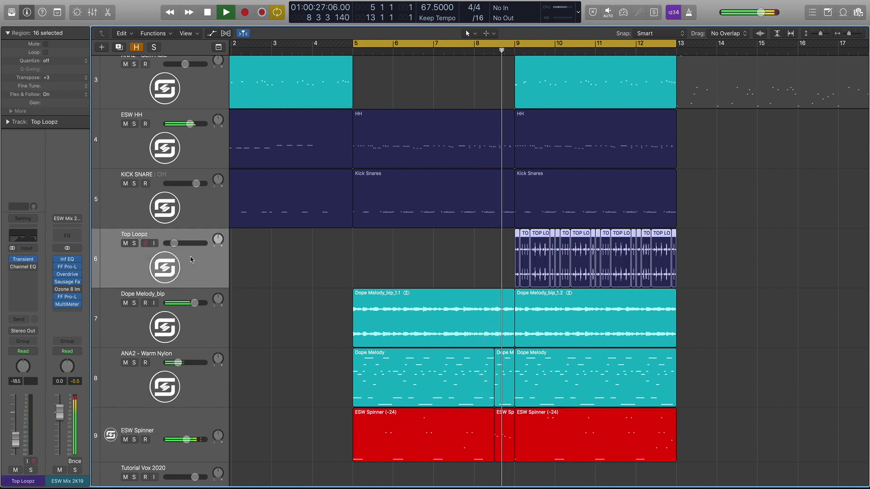
pyautogui.click(222, 313)
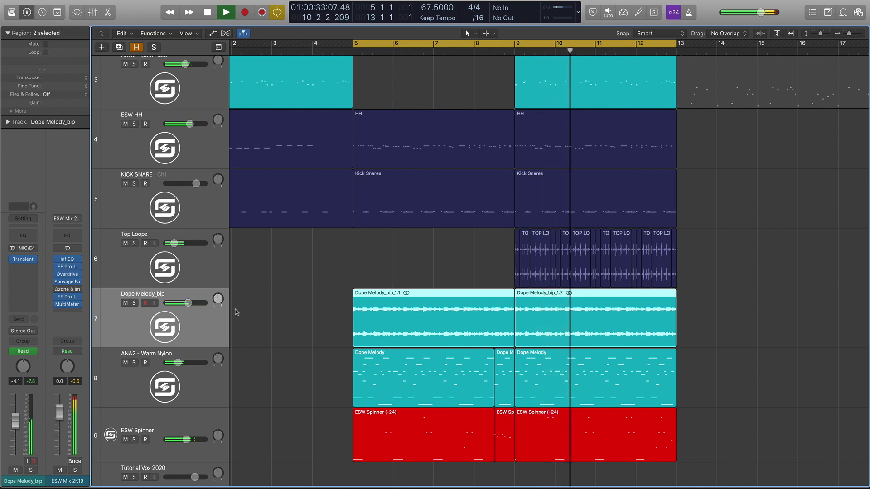
pyautogui.press('space')
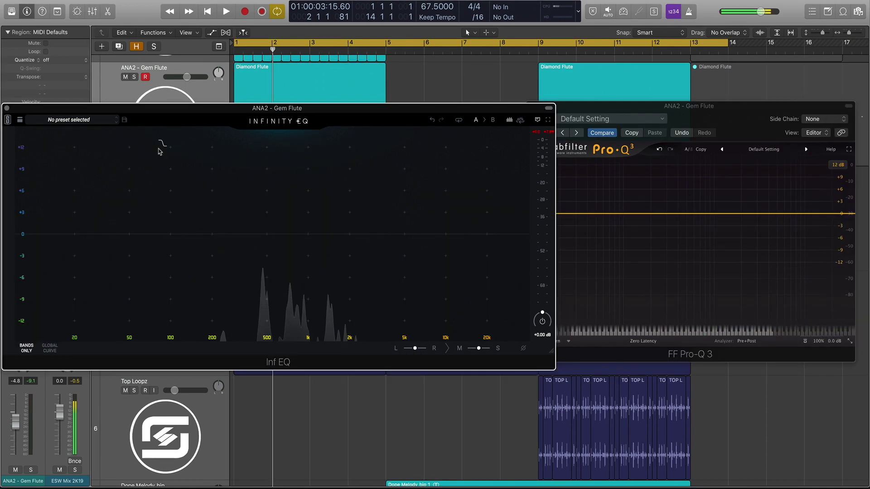
# In Infinity EQ, add and boost bell bands at about 368 Hz and 6.55 kHz
pyautogui.click(248, 233)
pyautogui.moveTo(249, 233); pyautogui.dragTo(255, 187)
pyautogui.moveTo(420, 233); pyautogui.dragTo(422, 175)
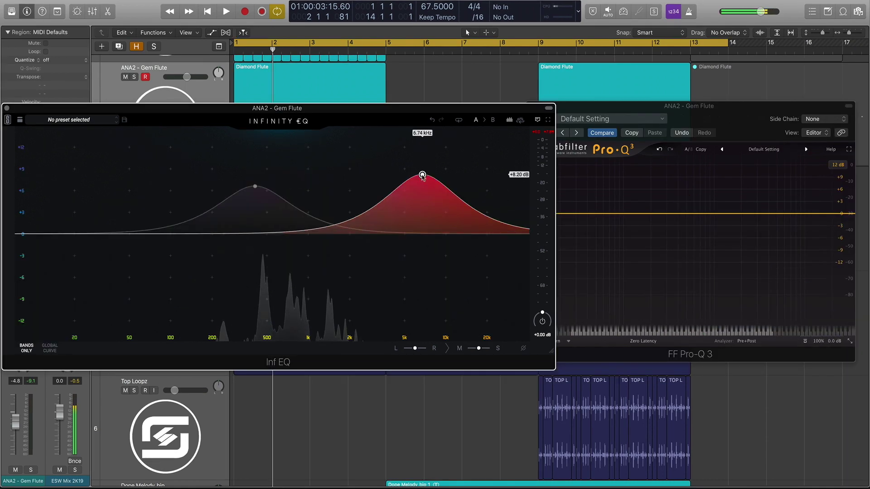
# In Pro-Q 3, add bell boosts at about 236 Hz (+6 dB) and 3 kHz (+3 dB)
pyautogui.click(656, 213)
pyautogui.moveTo(657, 213); pyautogui.dragTo(657, 195)
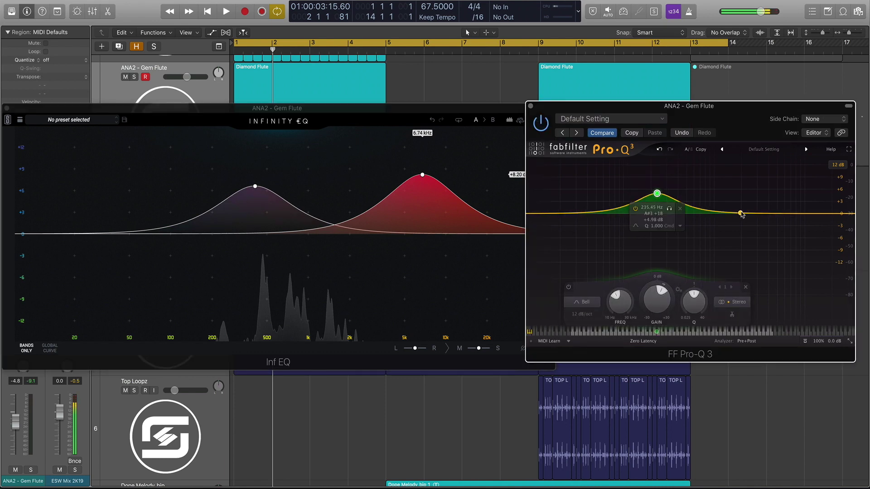
pyautogui.moveTo(741, 213); pyautogui.dragTo(759, 190)
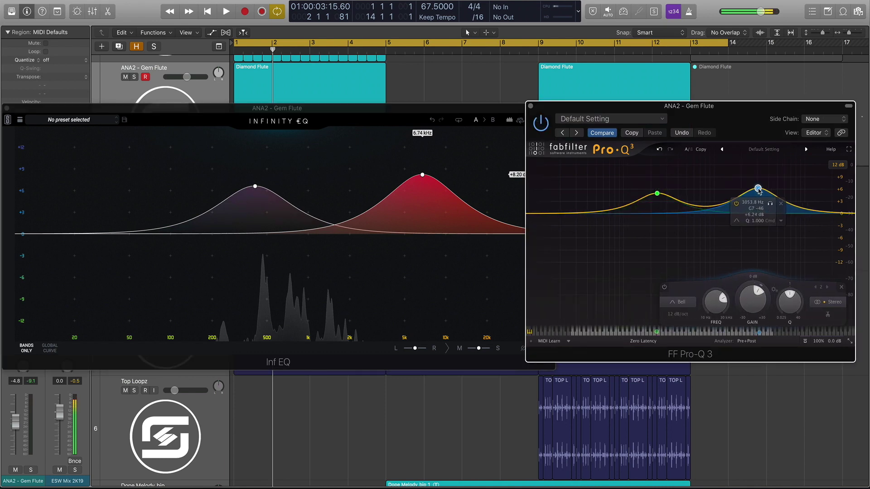
pyautogui.moveTo(657, 194); pyautogui.dragTo(656, 189)
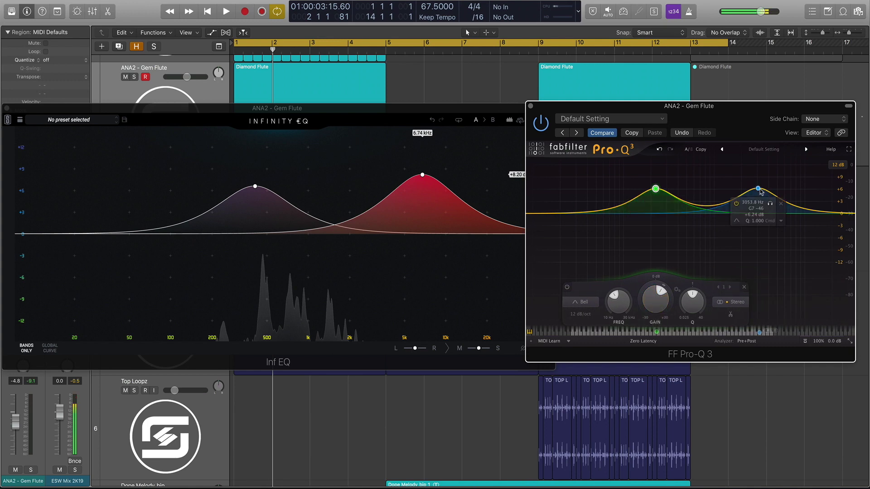
pyautogui.moveTo(758, 188)
pyautogui.mouseDown()
pyautogui.moveTo(759, 248)
pyautogui.moveTo(762, 198)
pyautogui.mouseUp()
# Raise Pro-Q 3's upper bell to +5.88 dB at 3303.5 Hz, keeping the low bell at +6.15 dB
pyautogui.scroll(-3, 762, 198)
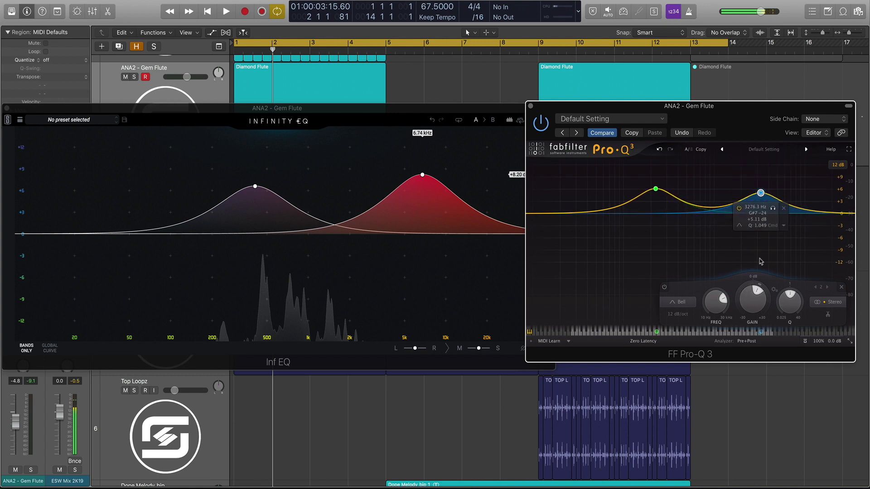
pyautogui.click(655, 189)
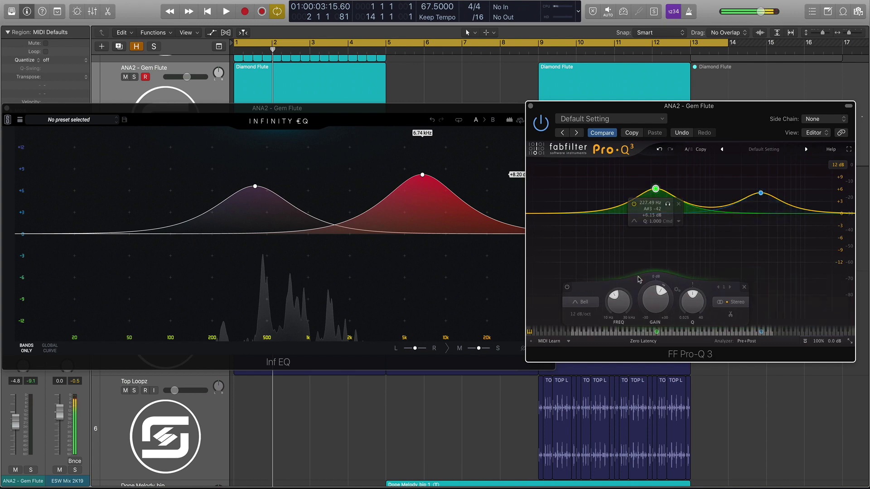
pyautogui.moveTo(761, 194)
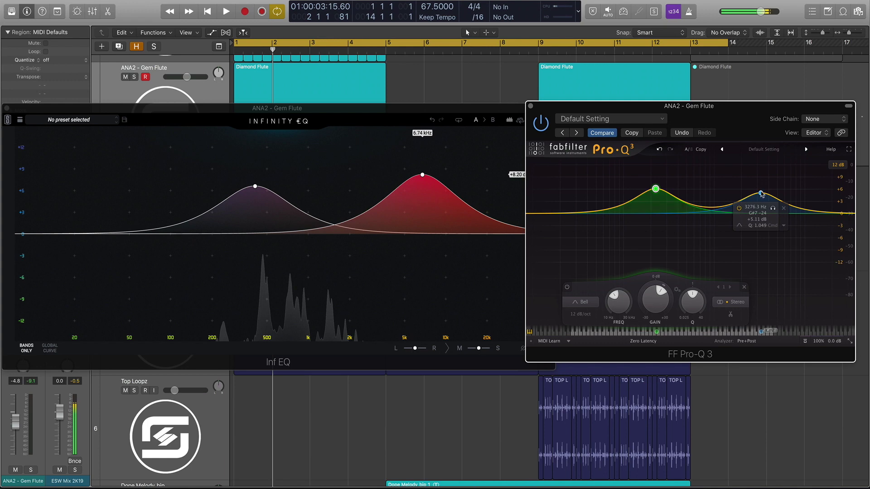
pyautogui.moveTo(762, 194); pyautogui.dragTo(762, 190)
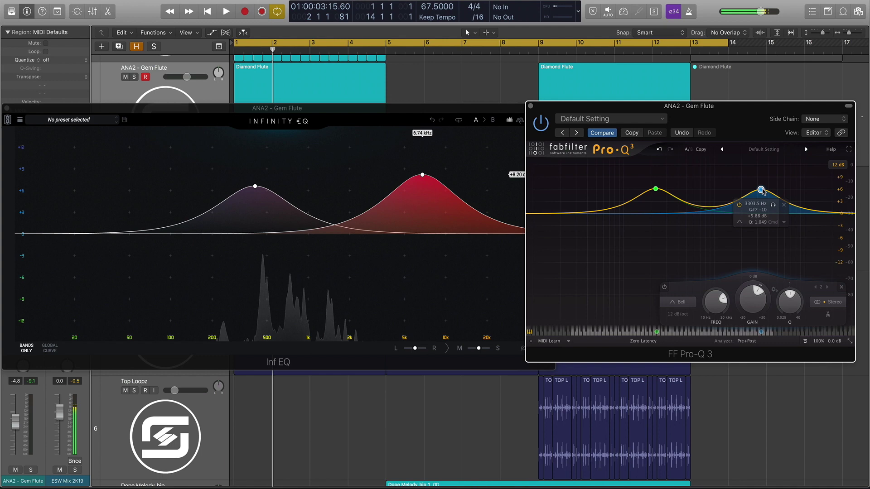
pyautogui.moveTo(627, 201)
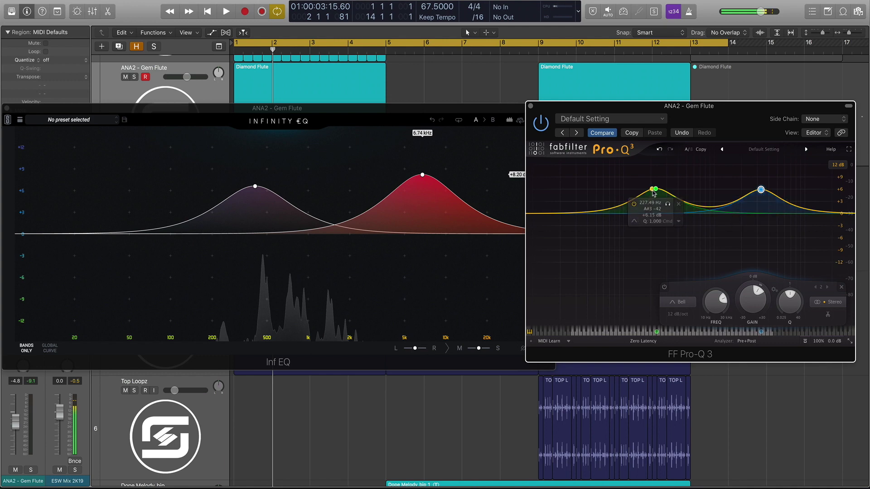
pyautogui.click(656, 189)
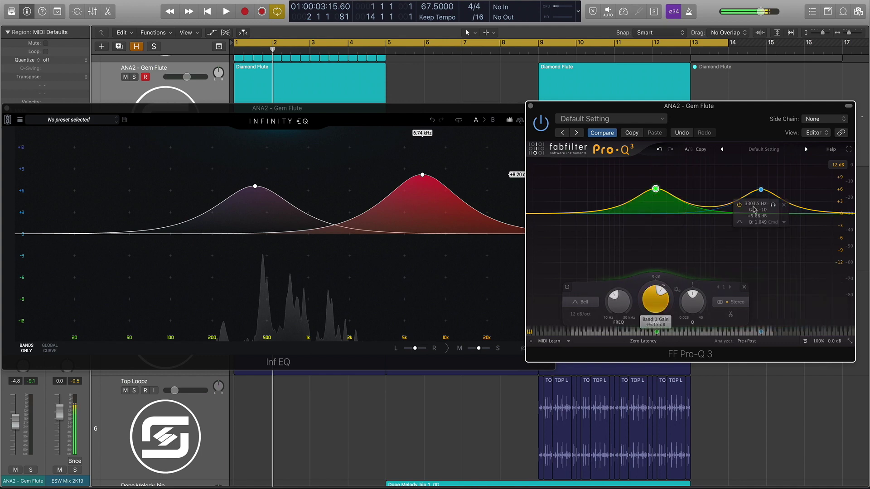
pyautogui.click(761, 190)
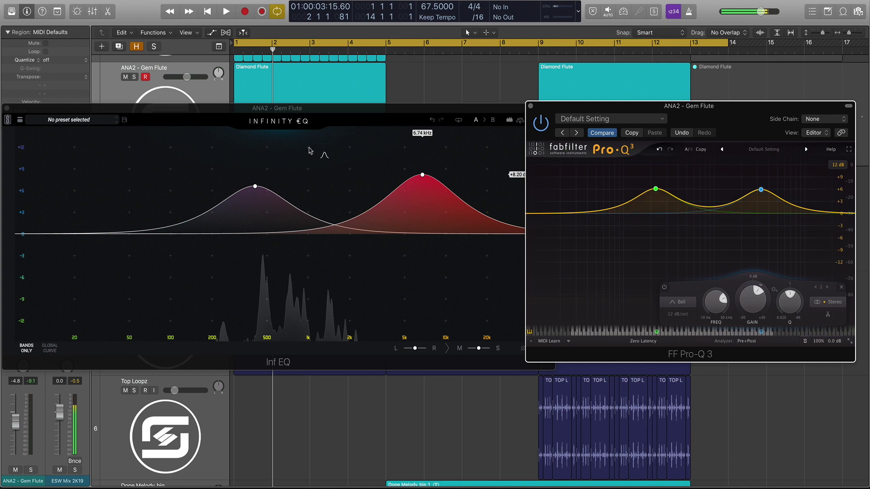
pyautogui.click(271, 110)
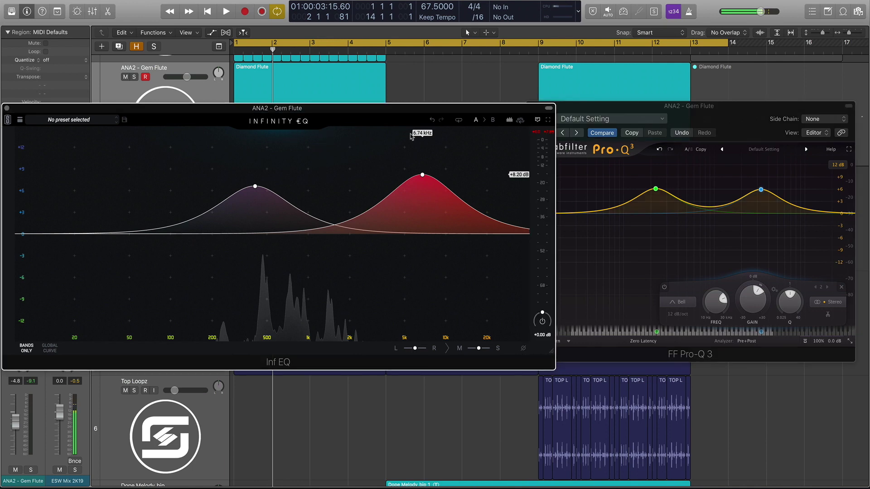
# Select Infinity EQ's purple low-mid band after briefly checking the red high band
pyautogui.click(255, 186)
pyautogui.click(422, 174)
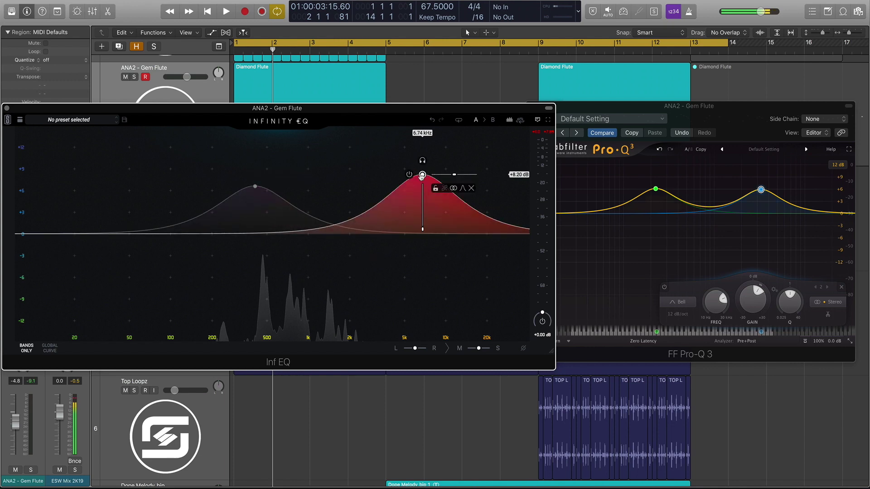
pyautogui.click(255, 186)
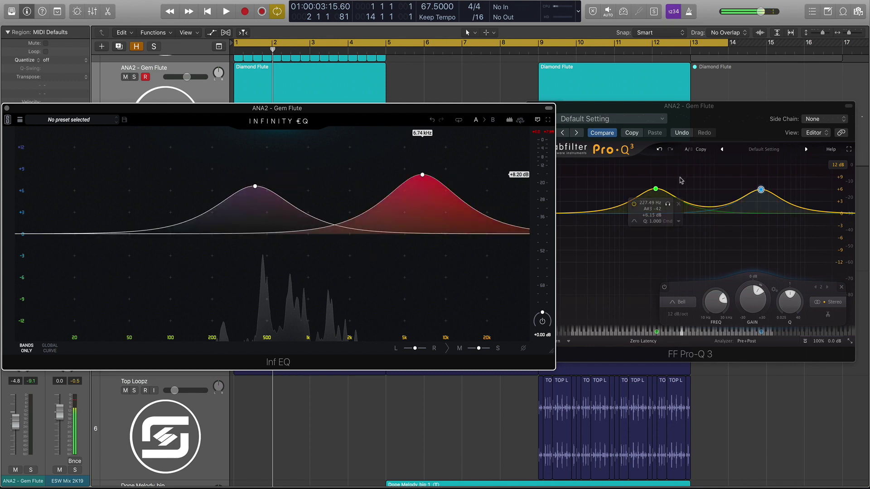
# Select Pro-Q 3's 227.49 Hz low band and bring up its context menu
pyautogui.click(656, 189)
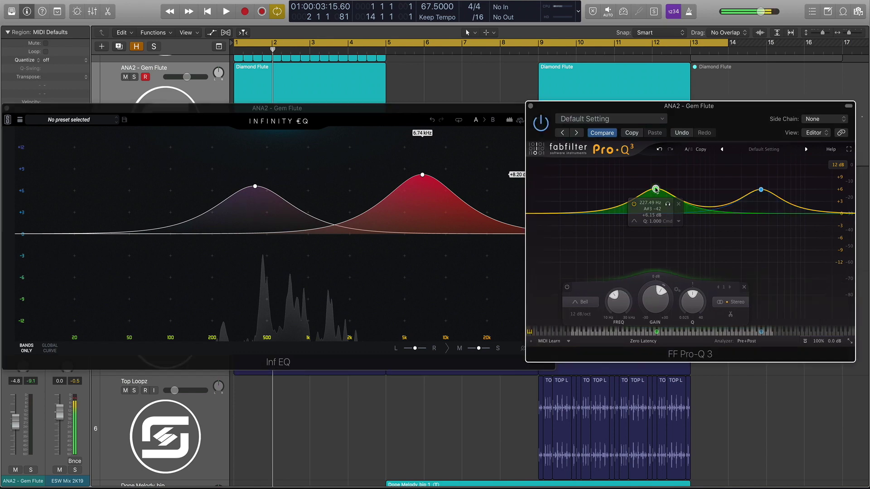
pyautogui.rightClick(655, 190)
pyautogui.moveTo(685, 226)
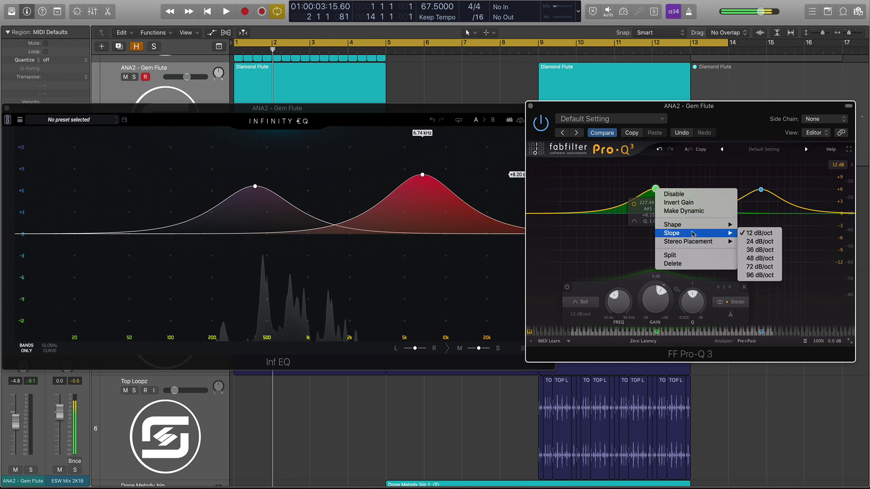
pyautogui.click(648, 181)
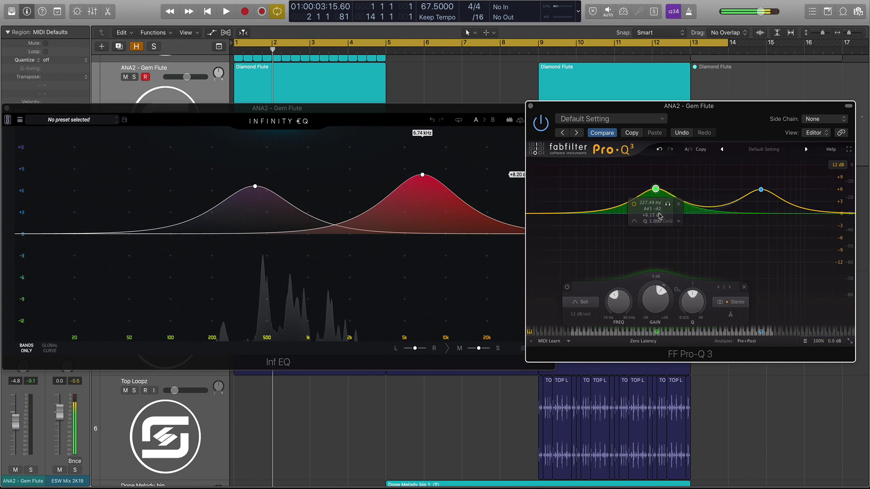
pyautogui.rightClick(657, 191)
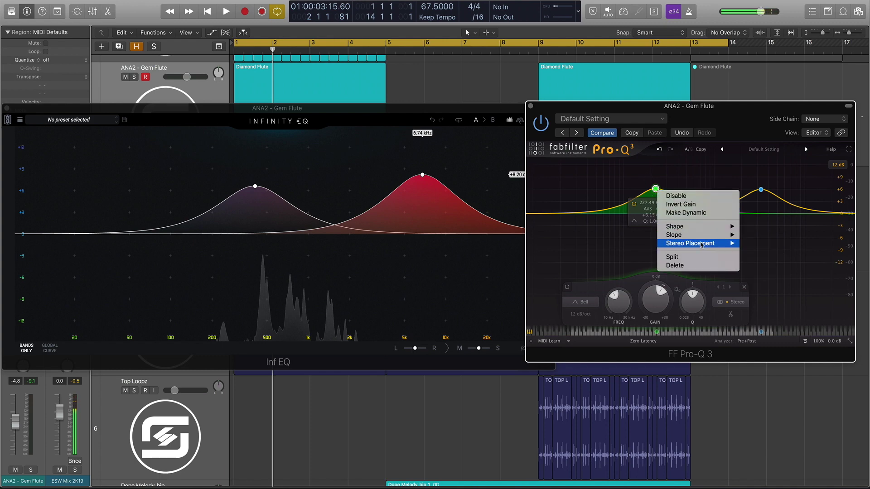
# Set Pro-Q 3's low band slope to 36 dB/oct
pyautogui.moveTo(701, 238)
pyautogui.click(759, 252)
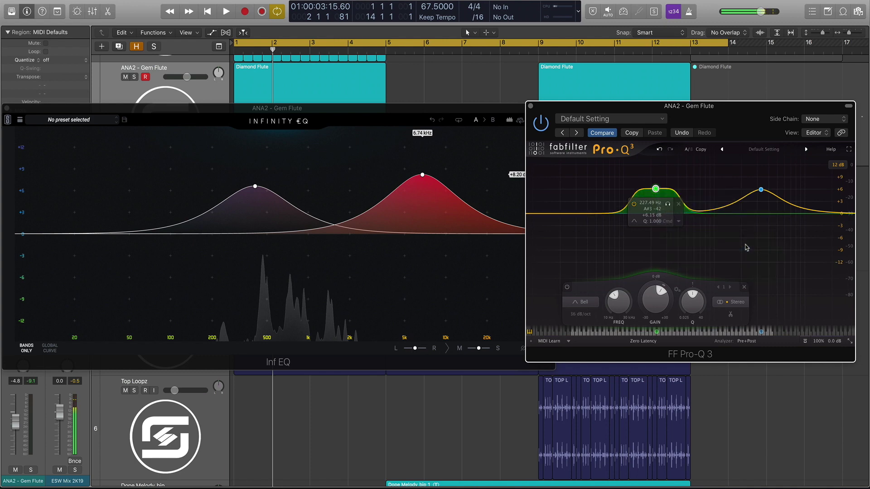
pyautogui.click(581, 314)
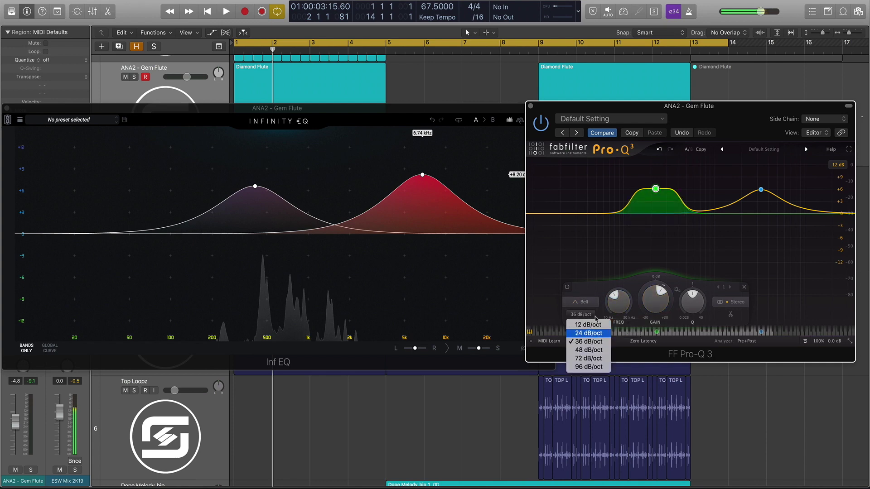
pyautogui.click(599, 233)
# Select Infinity EQ's Band1 and trial a steeper slope, keeping Pro-Q 3 at 36 dB/oct
pyautogui.click(255, 186)
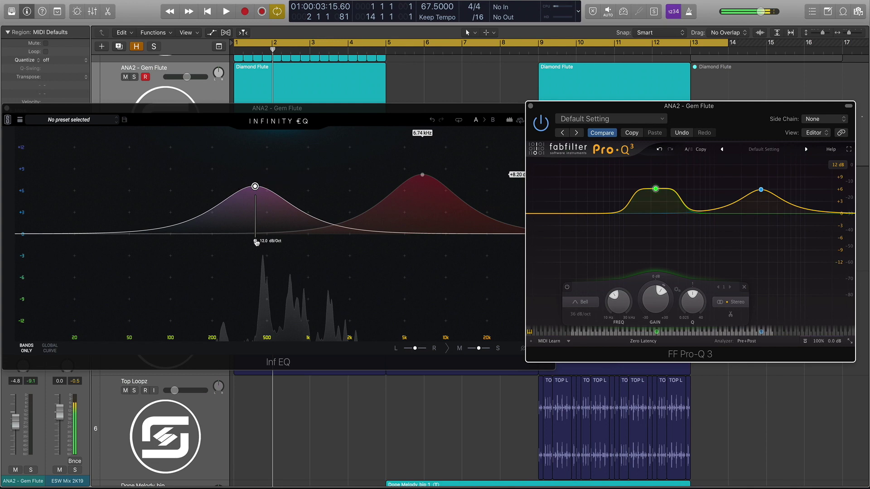
pyautogui.click(255, 239)
pyautogui.moveTo(255, 239)
pyautogui.mouseDown()
pyautogui.moveTo(256, 195)
pyautogui.moveTo(256, 243)
pyautogui.mouseUp()
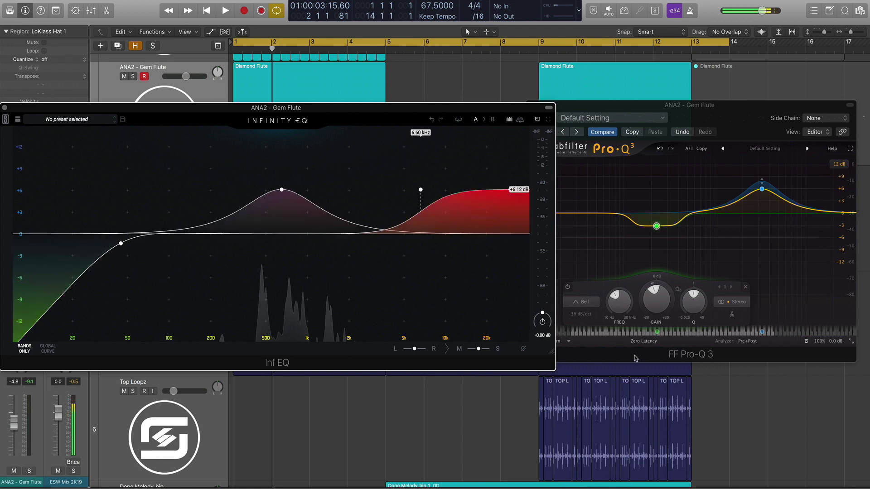
pyautogui.click(581, 314)
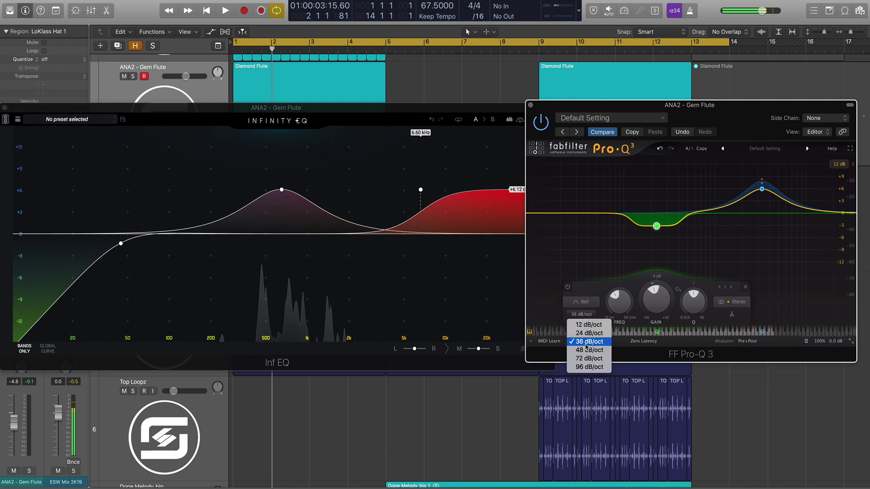
pyautogui.click(121, 243)
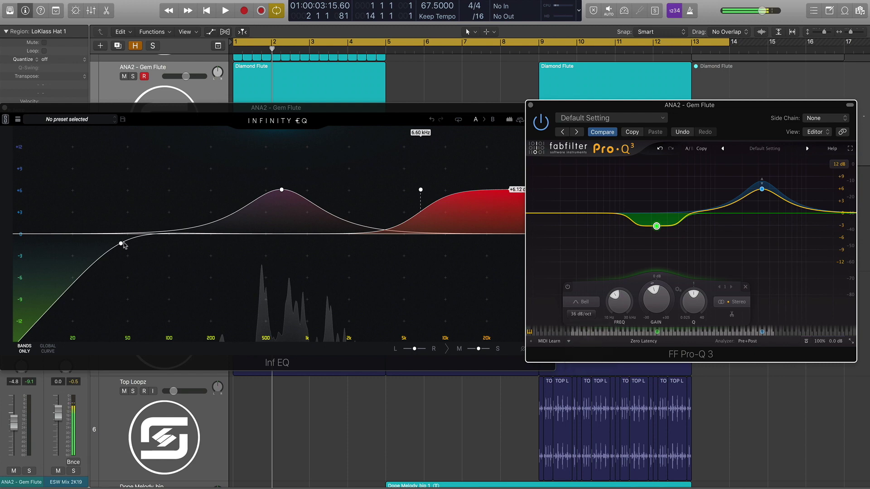
# Steepen Infinity EQ's Band1 low cut and move it down to near 38.6 Hz
pyautogui.click(121, 243)
pyautogui.moveTo(158, 244); pyautogui.dragTo(174, 244)
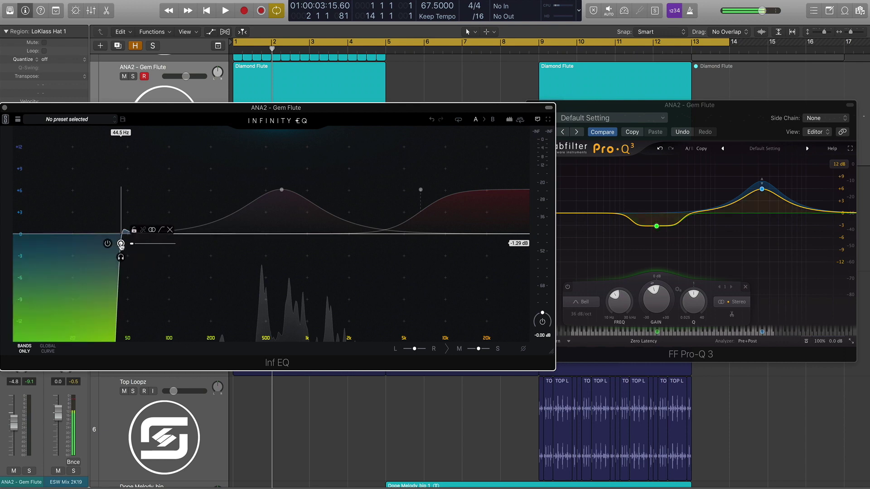
pyautogui.moveTo(121, 243); pyautogui.dragTo(112, 255)
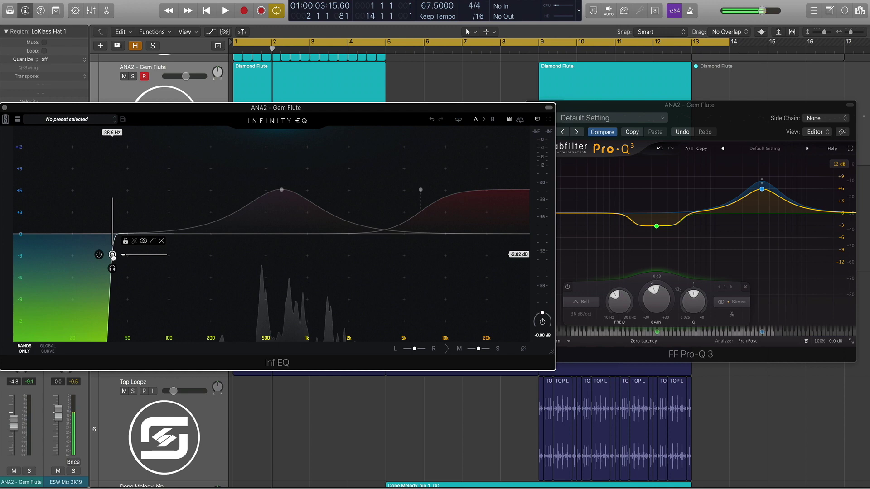
pyautogui.click(280, 192)
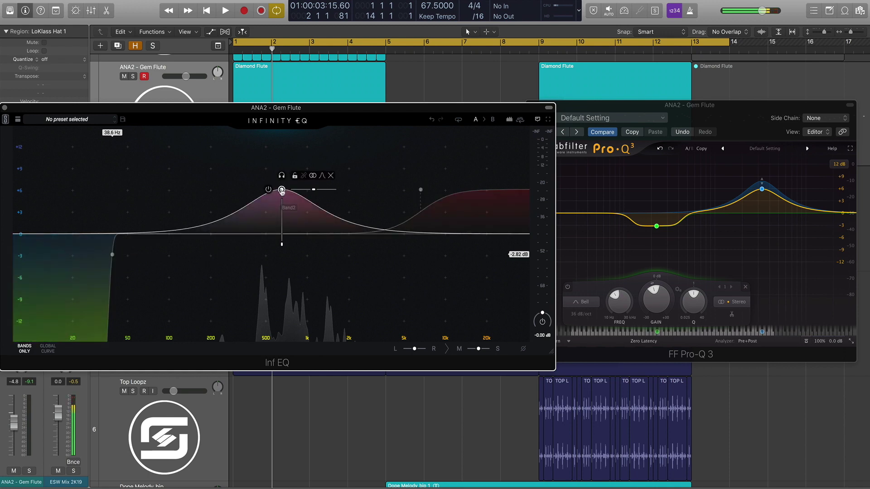
# Lock Infinity EQ's mid bell, select it with the high shelf, and shift both to put the bell near 392 Hz
pyautogui.click(295, 178)
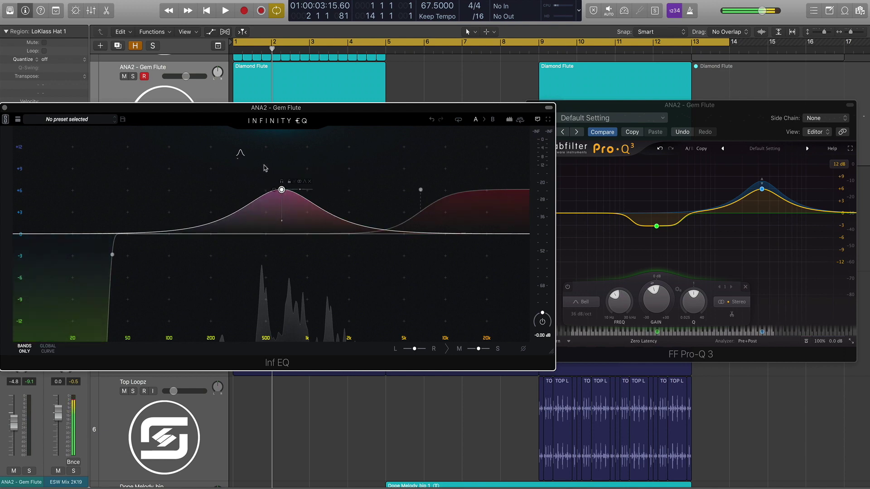
pyautogui.moveTo(237, 159); pyautogui.dragTo(448, 195)
pyautogui.moveTo(285, 186)
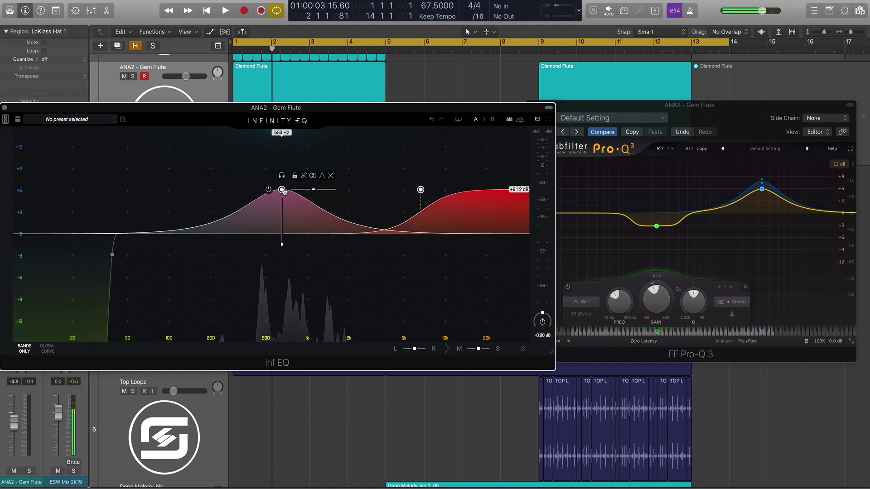
pyautogui.moveTo(282, 190); pyautogui.dragTo(248, 190)
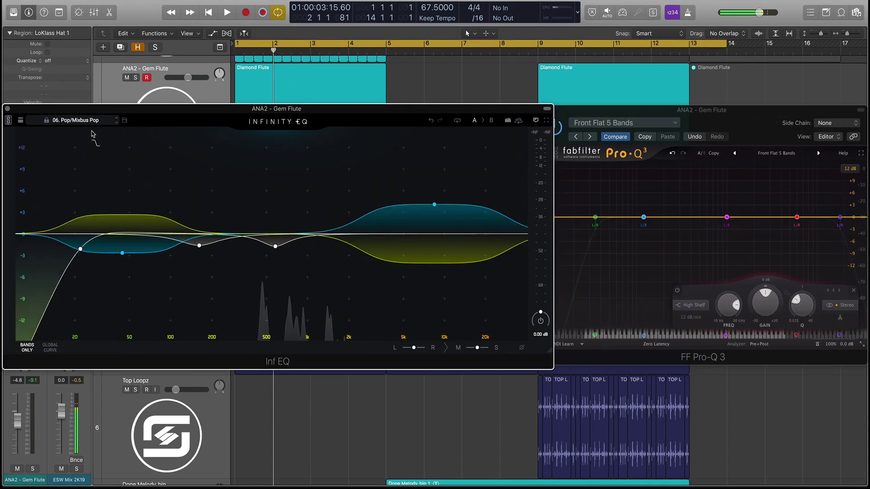
# Load the 05. Dubstep Bass Stab Enhancer preset into Infinity EQ
pyautogui.click(93, 121)
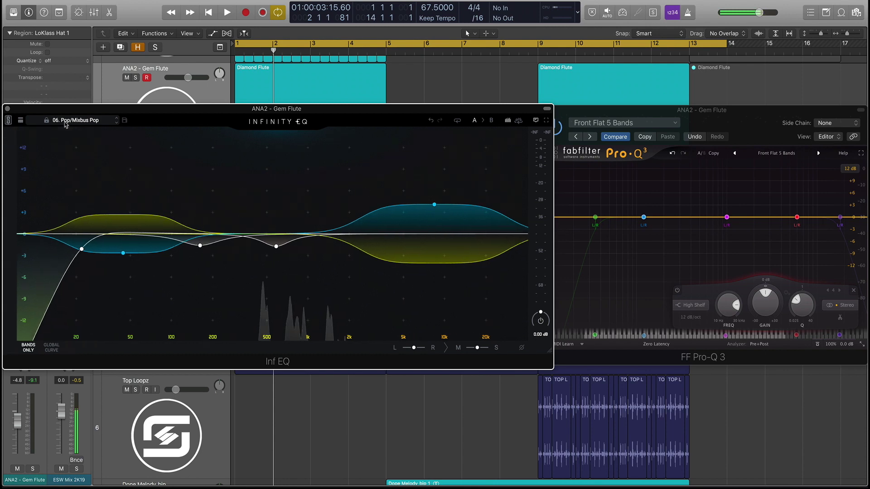
pyautogui.click(31, 198)
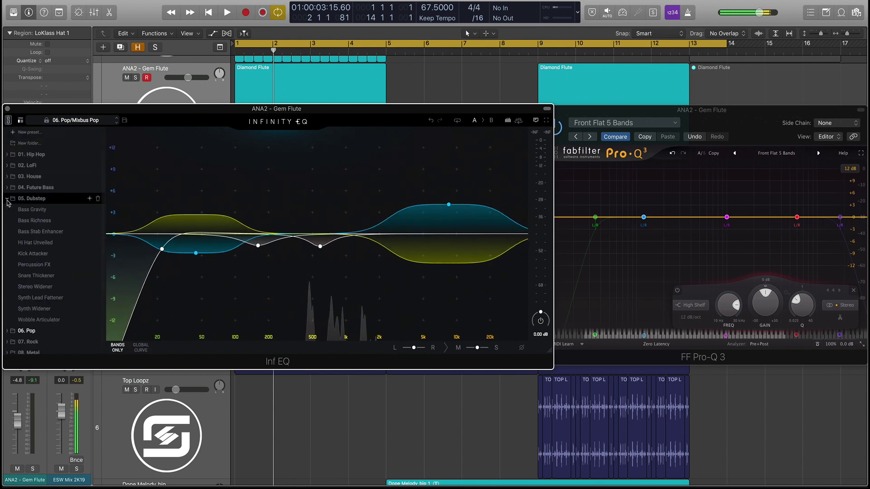
pyautogui.click(28, 210)
pyautogui.click(22, 231)
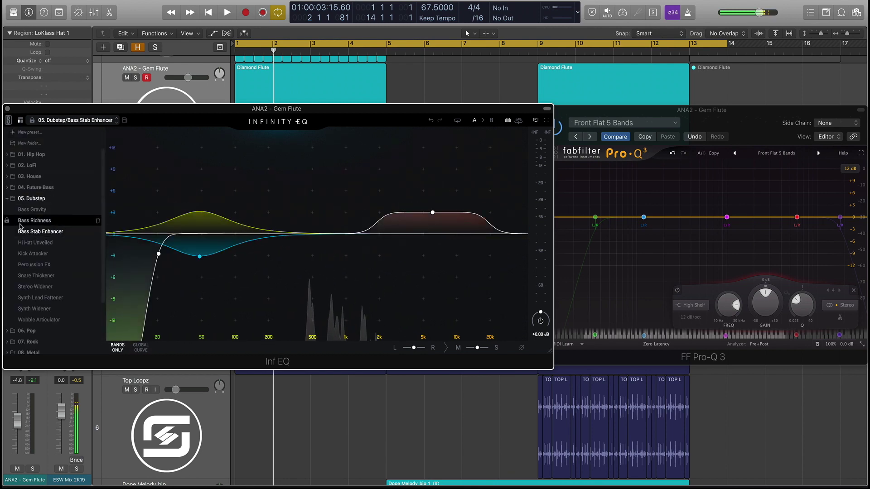
pyautogui.click(10, 199)
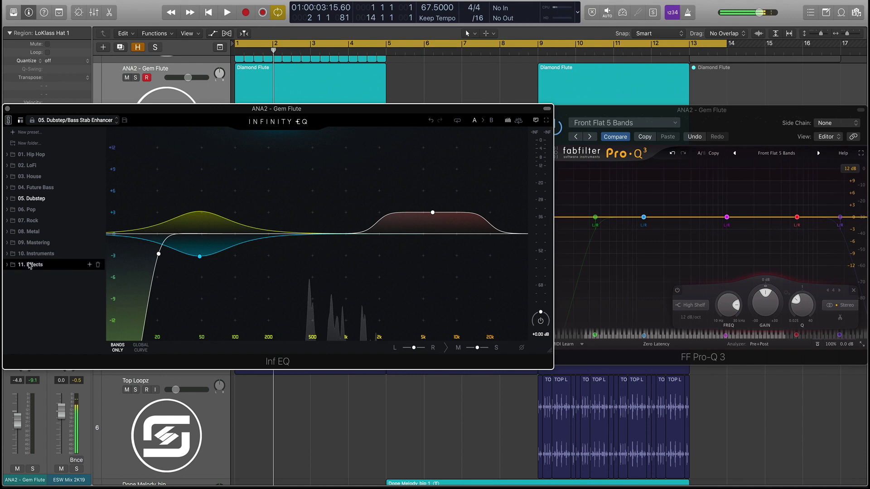
# Glance at Pro-Q 3's preset list, then close it and Infinity EQ's preset browser
pyautogui.click(777, 156)
pyautogui.click(777, 154)
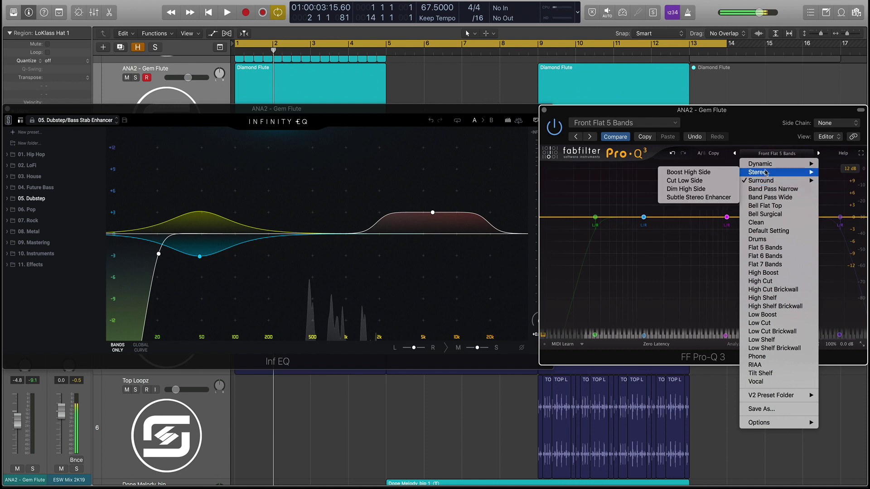
pyautogui.press('Escape')
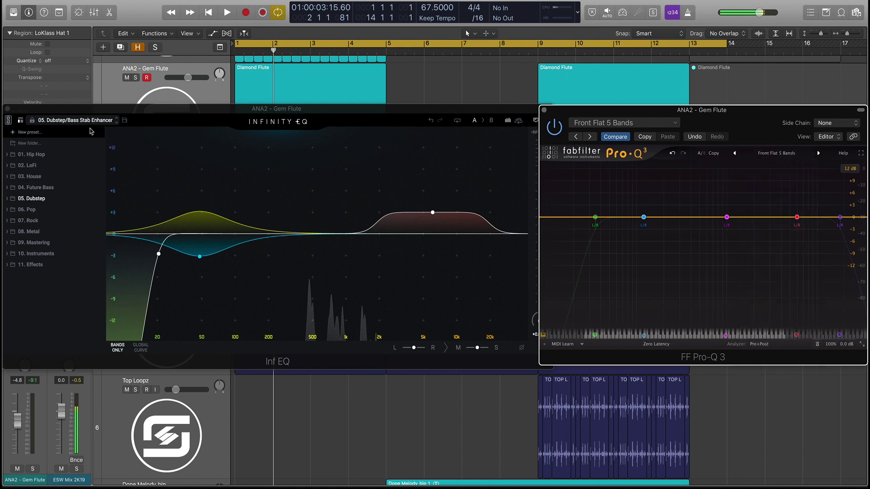
pyautogui.click(88, 123)
pyautogui.click(88, 121)
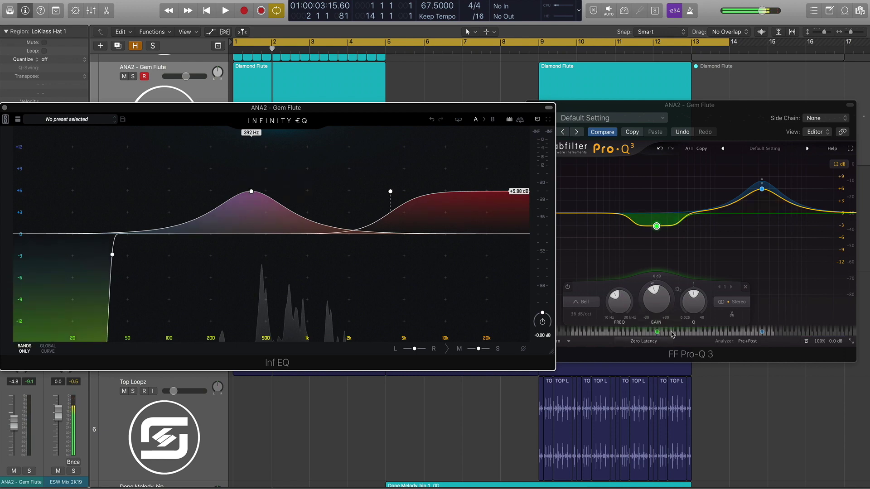
# Check Pro-Q 3's green band options, then select Infinity EQ's 3.98 kHz high-shelf band
pyautogui.rightClick(656, 226)
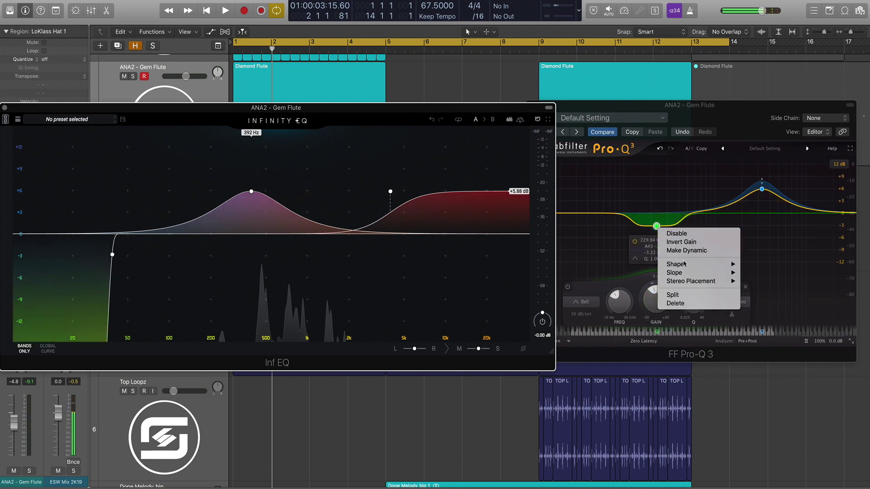
pyautogui.moveTo(689, 281)
pyautogui.click(381, 118)
pyautogui.click(251, 192)
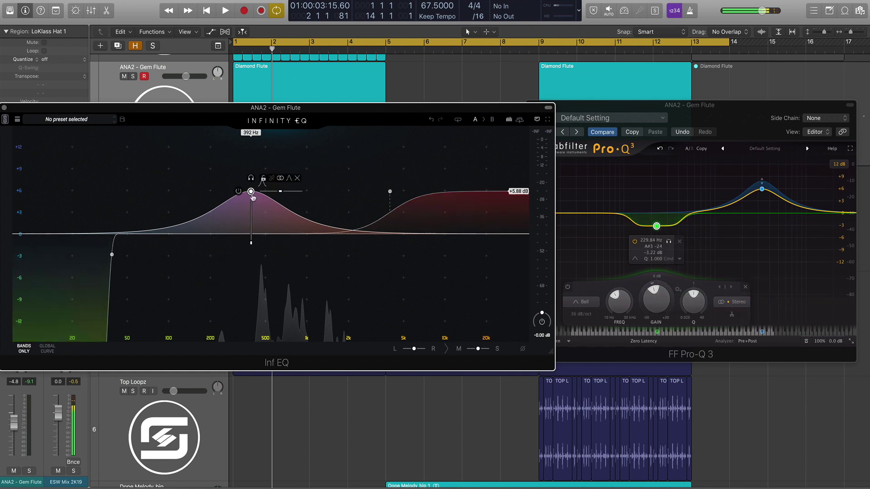
pyautogui.click(390, 191)
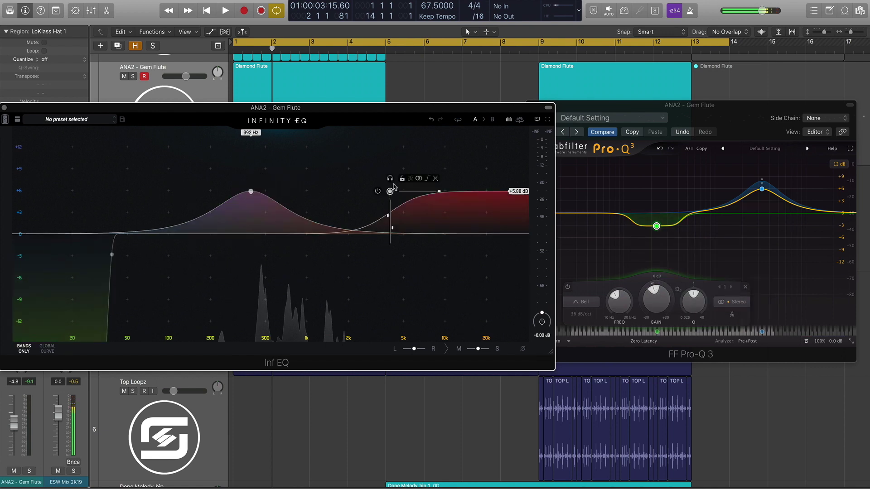
pyautogui.click(428, 171)
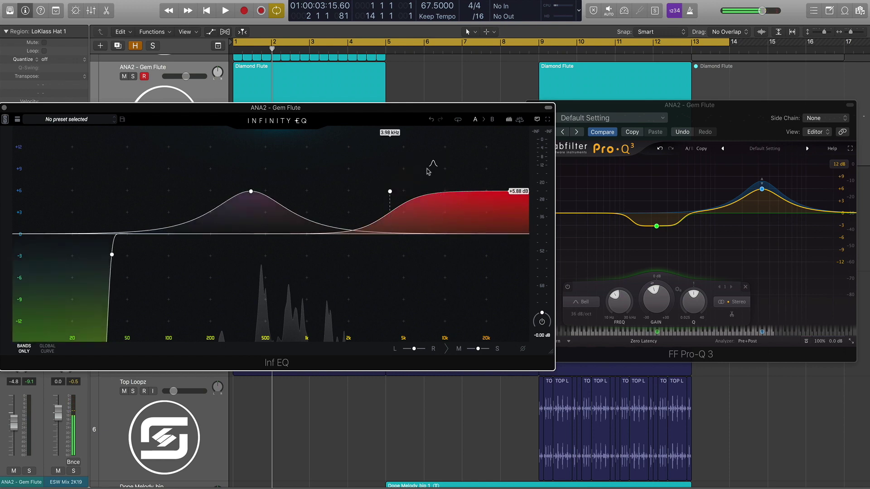
pyautogui.click(390, 194)
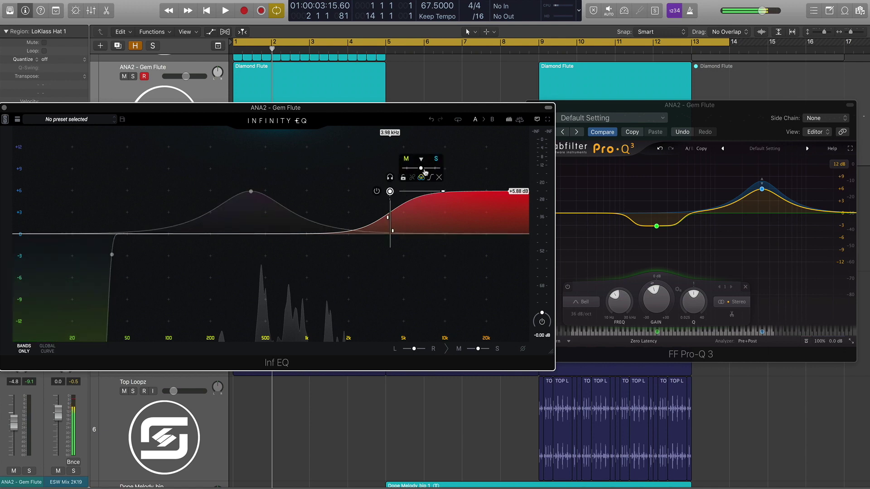
# Switch the high shelf's stereo mode from M/S to L/R and pan it -100% to the left
pyautogui.moveTo(424, 170); pyautogui.dragTo(442, 171)
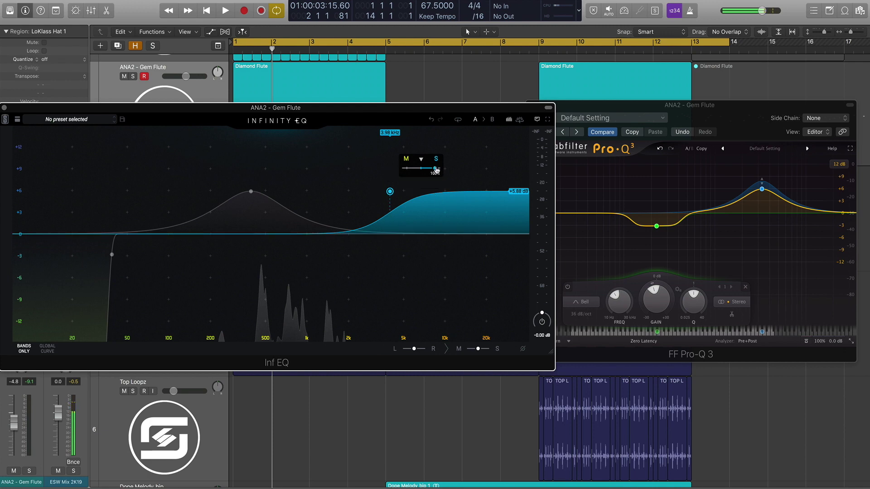
pyautogui.moveTo(435, 168); pyautogui.dragTo(429, 168)
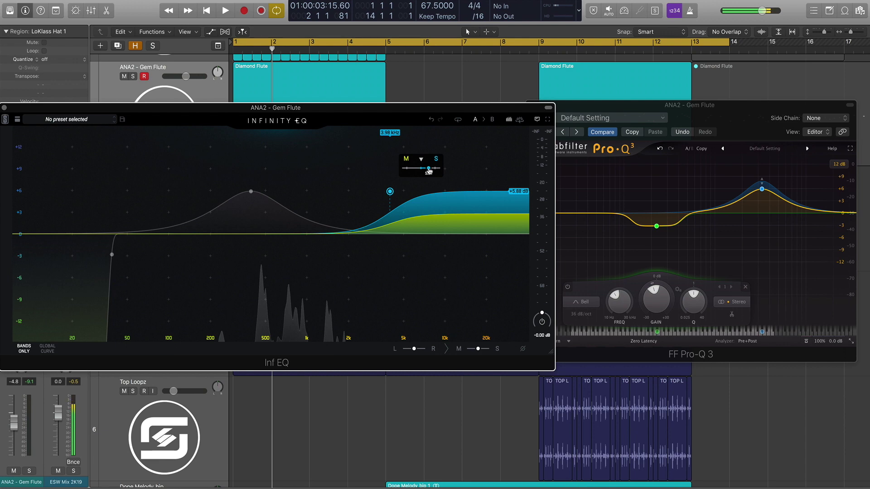
pyautogui.moveTo(430, 170); pyautogui.dragTo(440, 168)
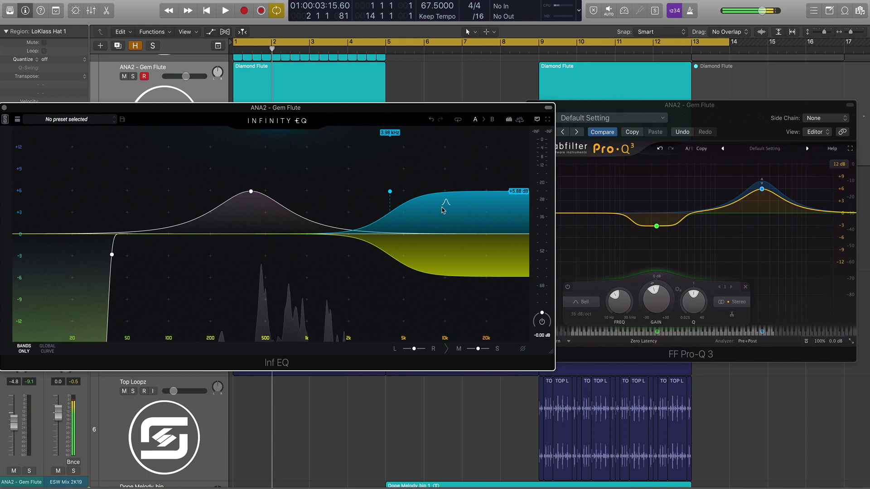
pyautogui.moveTo(390, 191)
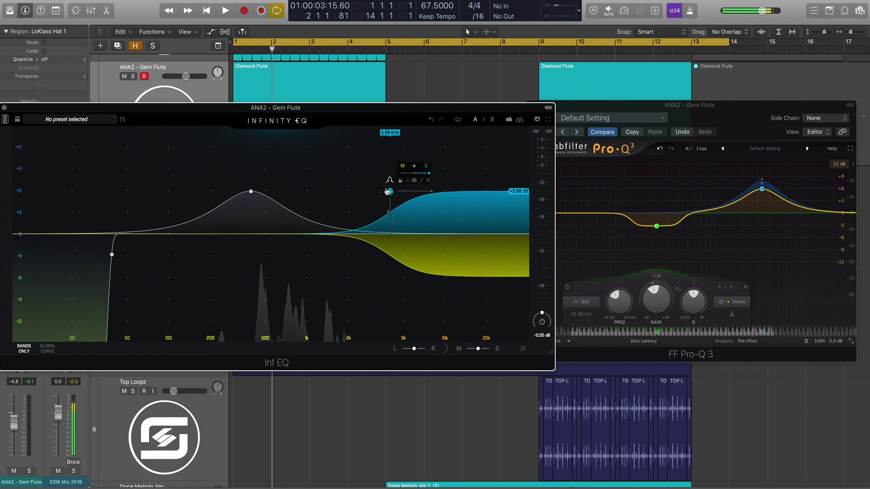
pyautogui.click(420, 177)
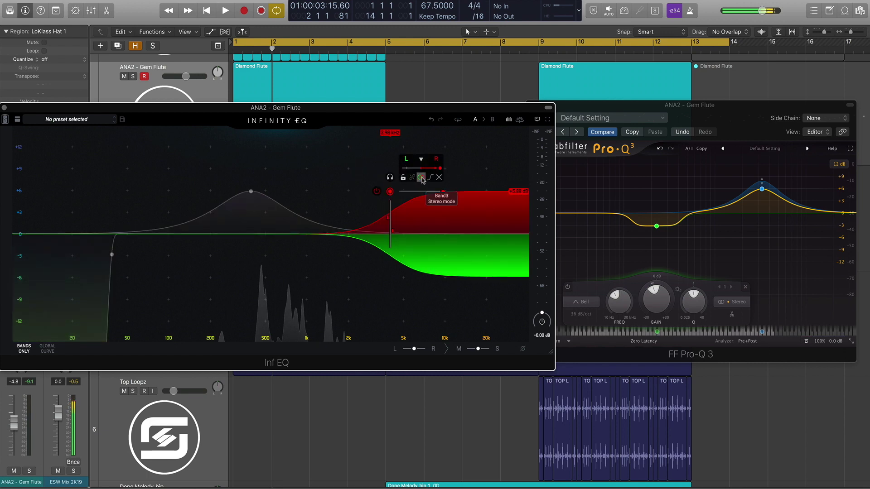
pyautogui.moveTo(438, 168); pyautogui.dragTo(406, 168)
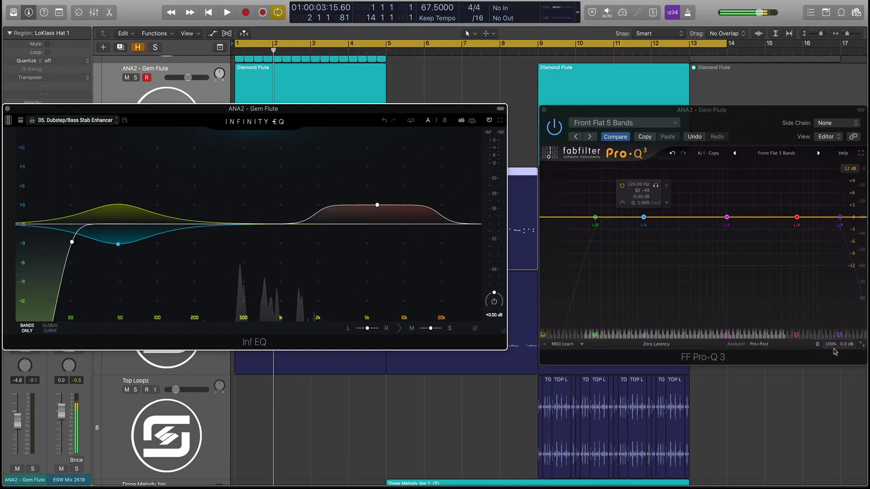
# Show Pro-Q 3's window size choices, from Mini to Extra Large
pyautogui.click(862, 344)
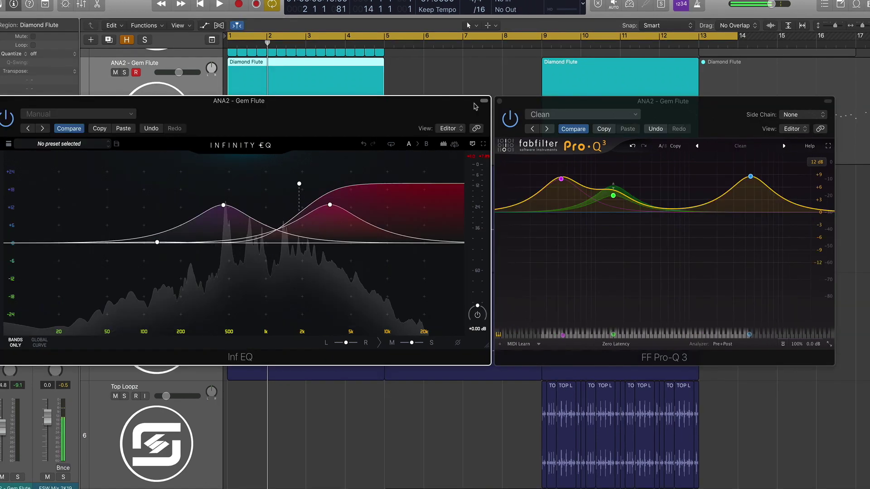
# Disable dynamics on Pro-Q 3's green band and make the blue high band dynamic
pyautogui.click(613, 195)
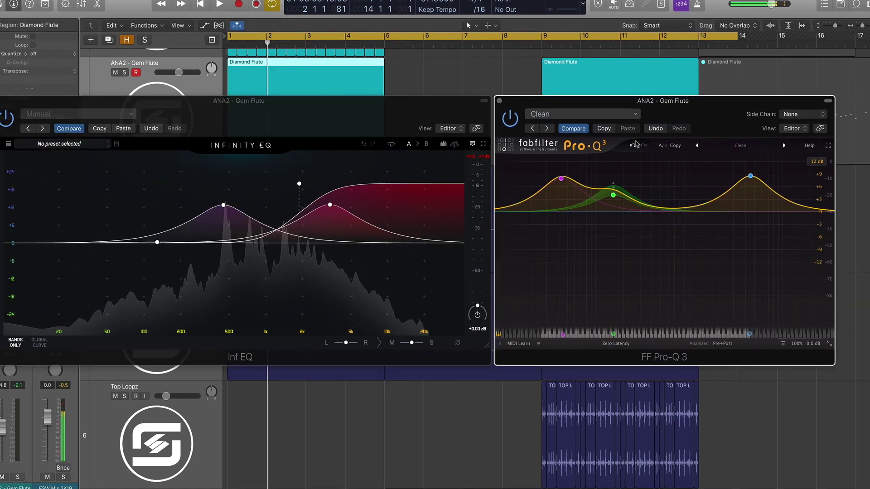
pyautogui.rightClick(617, 198)
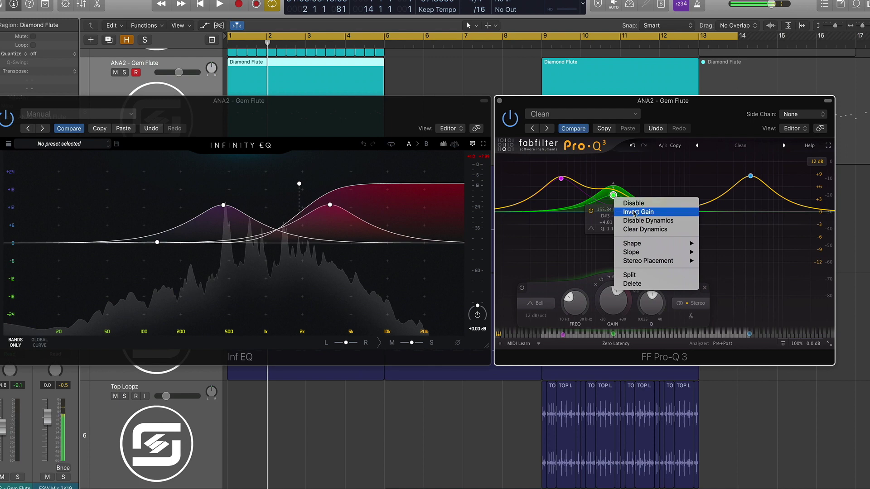
pyautogui.click(665, 221)
pyautogui.rightClick(752, 177)
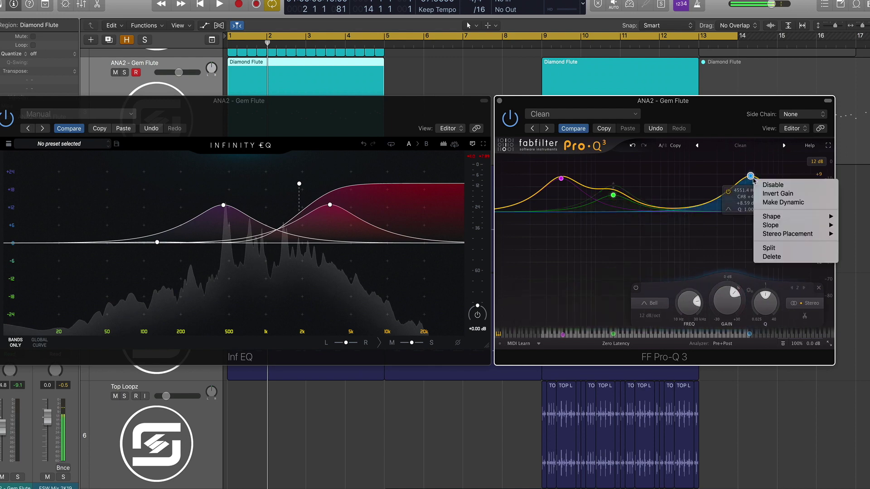
pyautogui.click(767, 202)
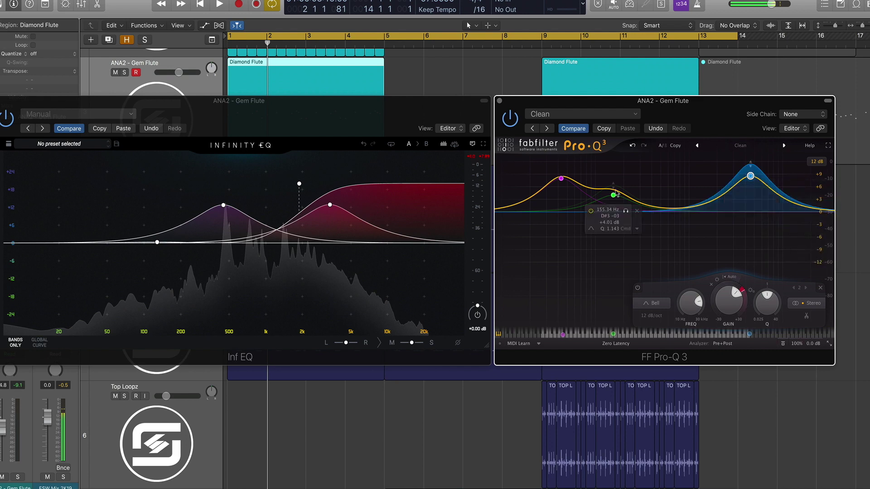
# Pull the pink band to -3.70 dB and set the blue band to 5.8 kHz, +6.45 dB
pyautogui.moveTo(561, 178); pyautogui.dragTo(568, 229)
pyautogui.moveTo(751, 177)
pyautogui.mouseDown()
pyautogui.moveTo(738, 227)
pyautogui.moveTo(760, 186)
pyautogui.mouseUp()
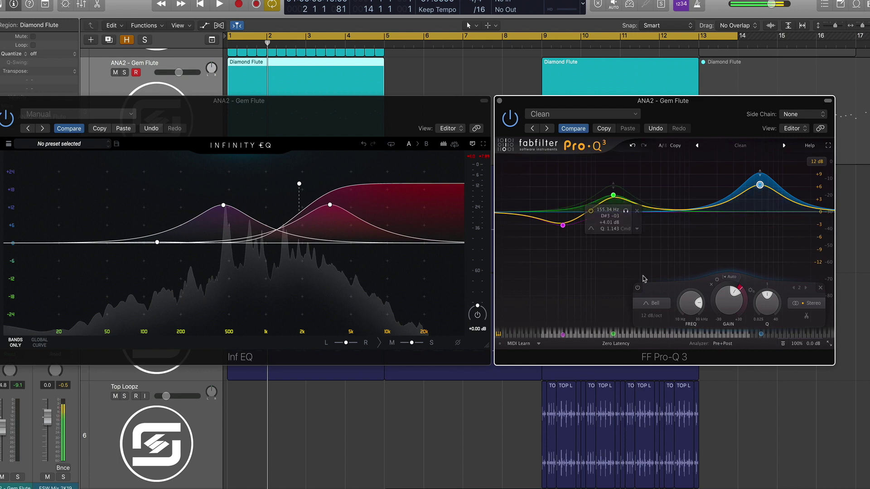
pyautogui.click(651, 303)
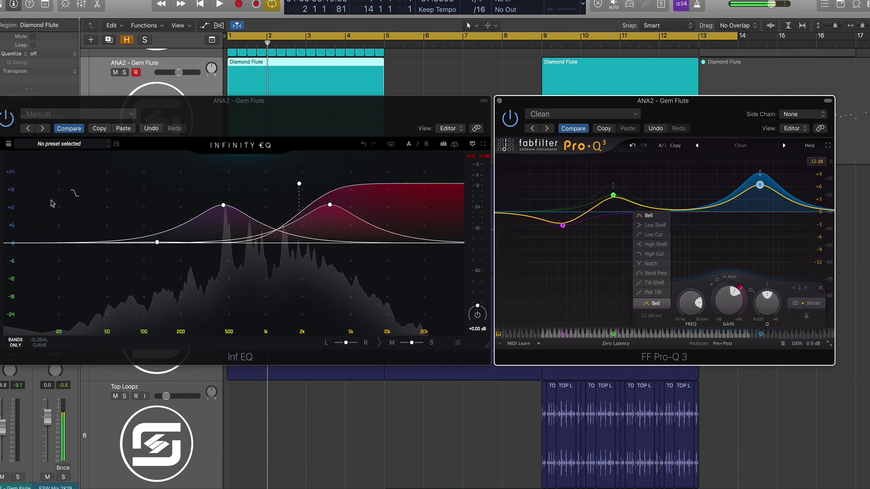
pyautogui.click(34, 202)
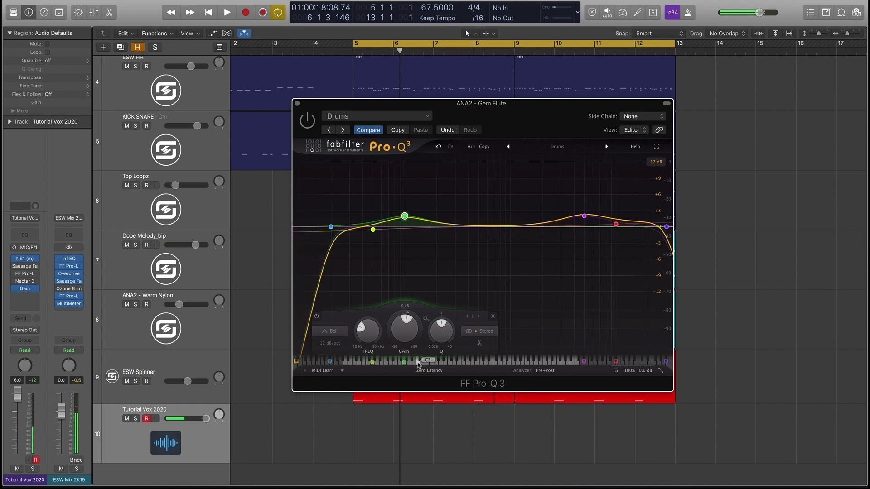
# Add a Pro-Q 3 bell band boosting +1.89 dB at 150.68 Hz and view the spectrum peaks
pyautogui.click(423, 364)
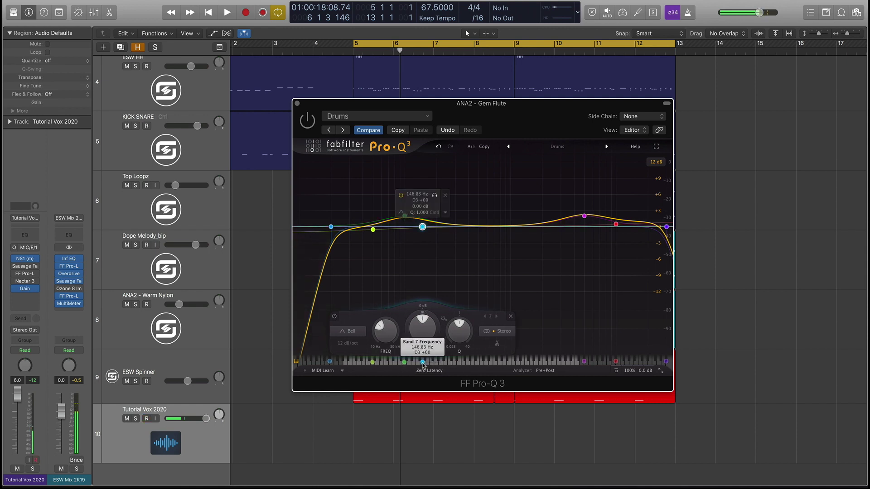
pyautogui.moveTo(423, 227); pyautogui.dragTo(425, 219)
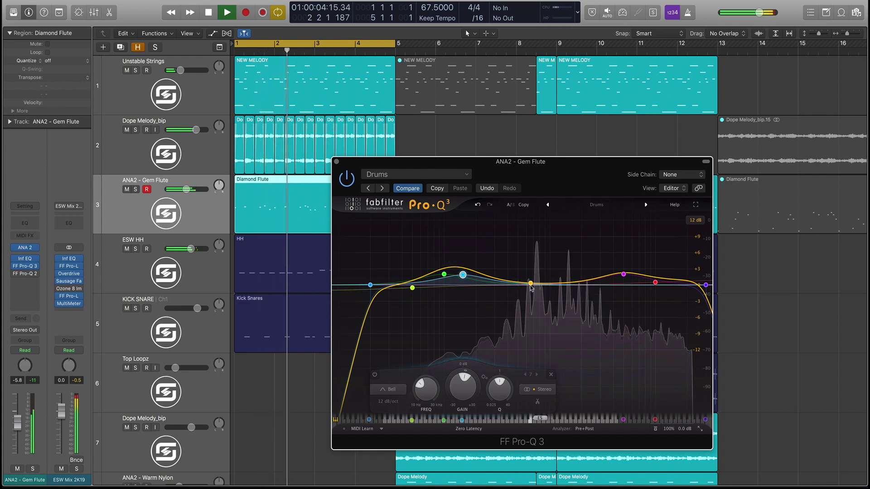
pyautogui.moveTo(531, 293)
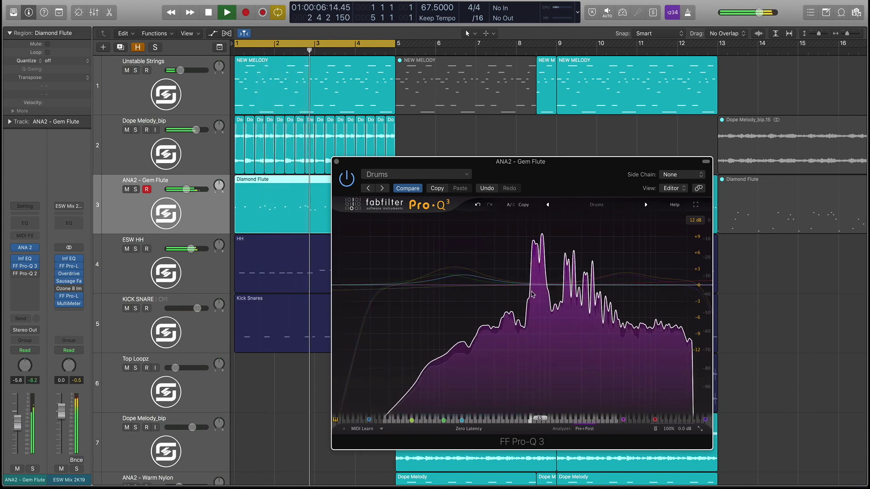